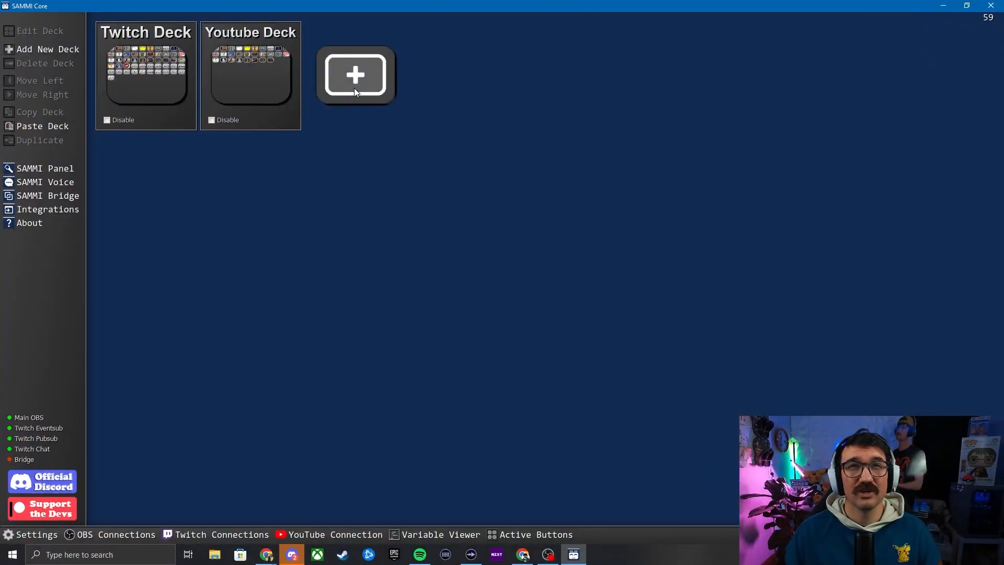
# Step: Add a new deck after the Youtube Deck and open it for editing
pyautogui.click(354, 89)
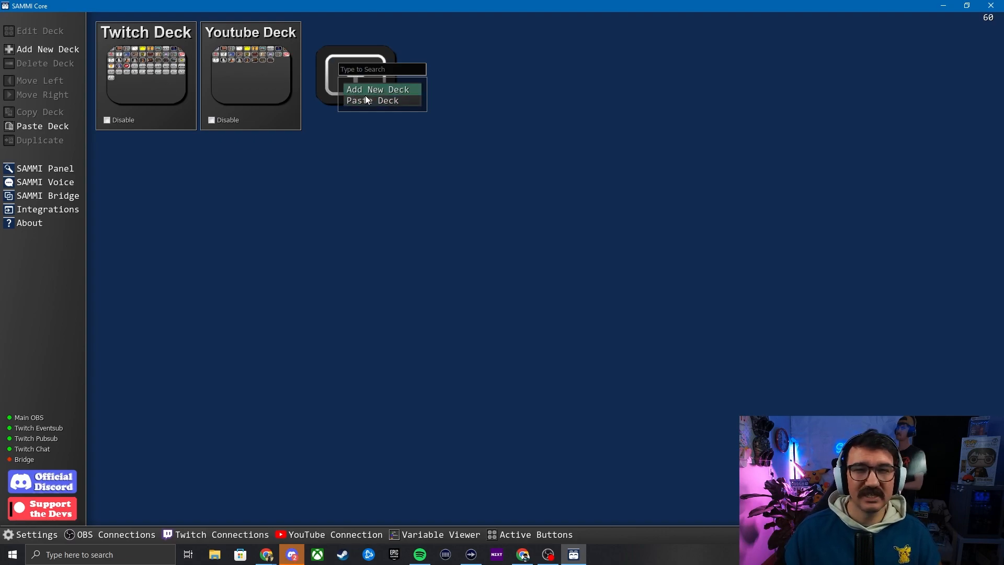
pyautogui.click(365, 90)
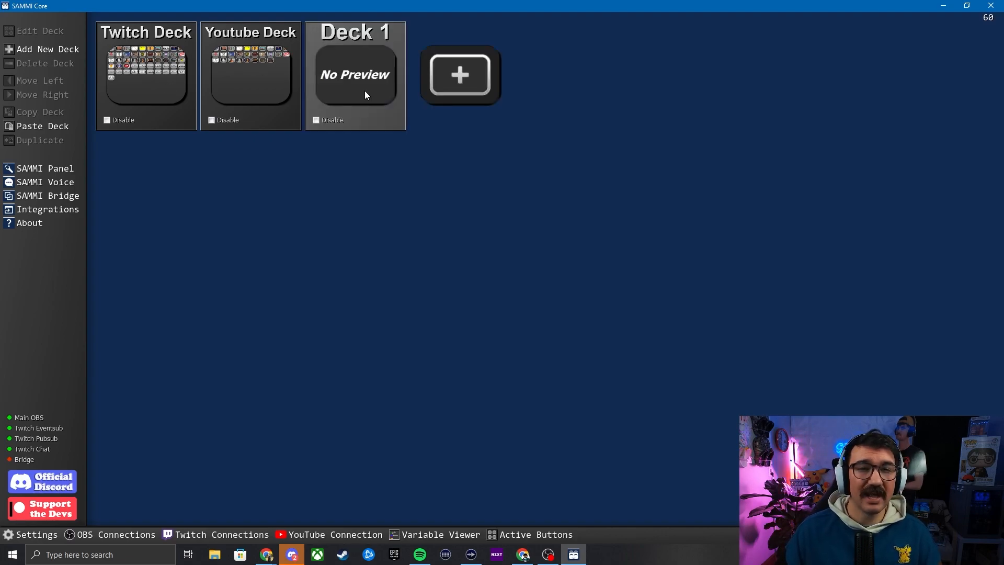
pyautogui.doubleClick(365, 84)
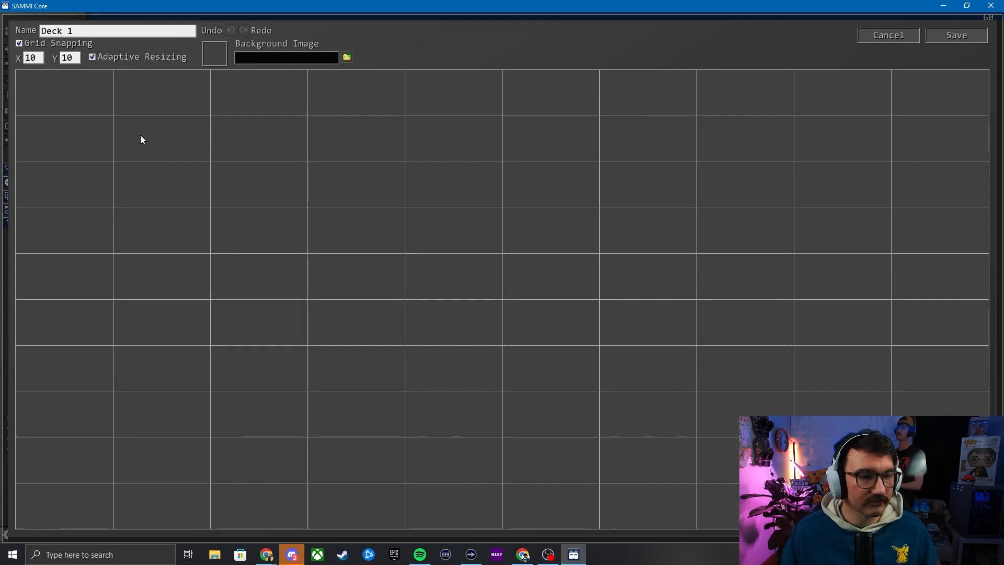
# Step: Create a button in the deck's first grid cell and save it with the label "a chat message"
pyautogui.rightClick(83, 97)
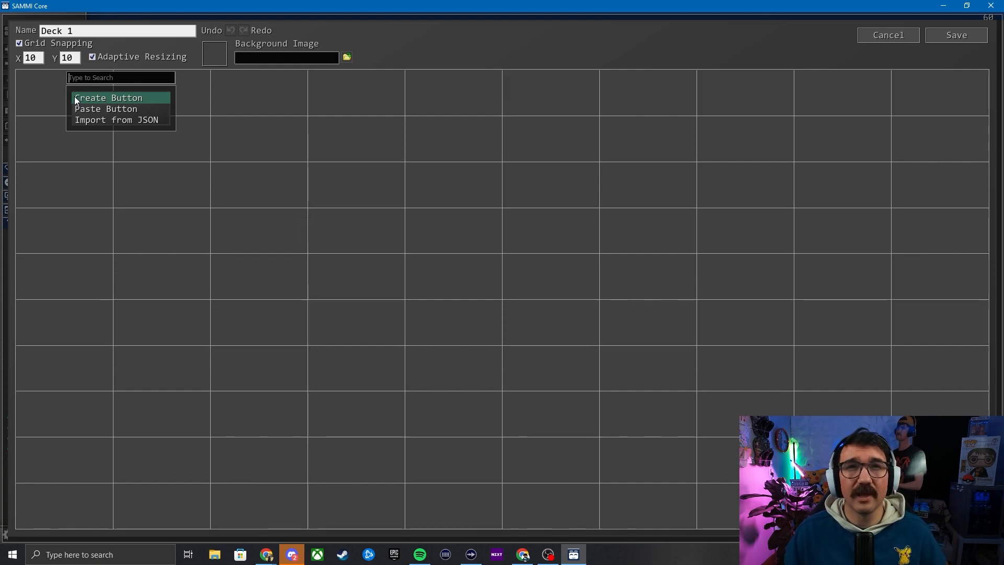
pyautogui.click(73, 97)
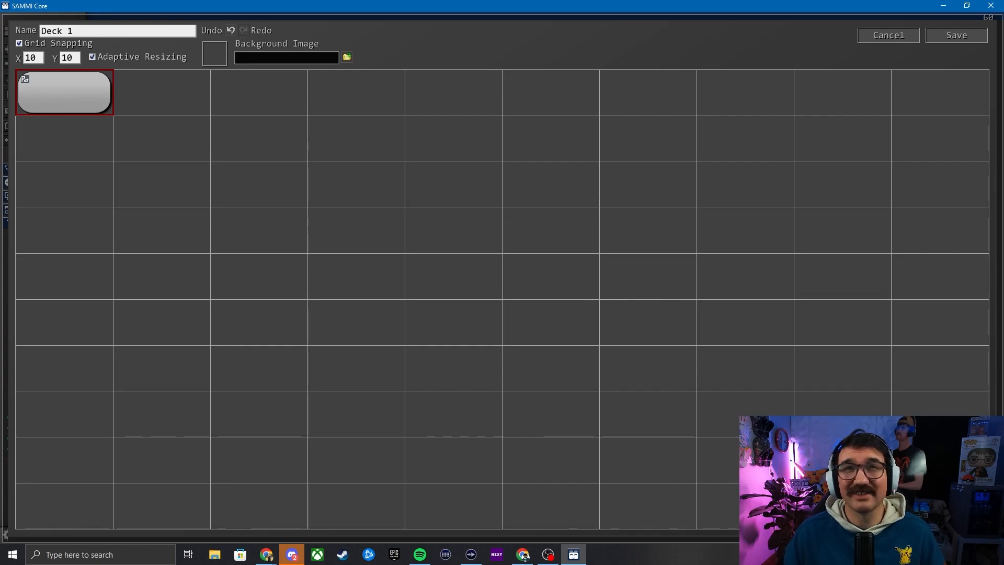
pyautogui.rightClick(70, 97)
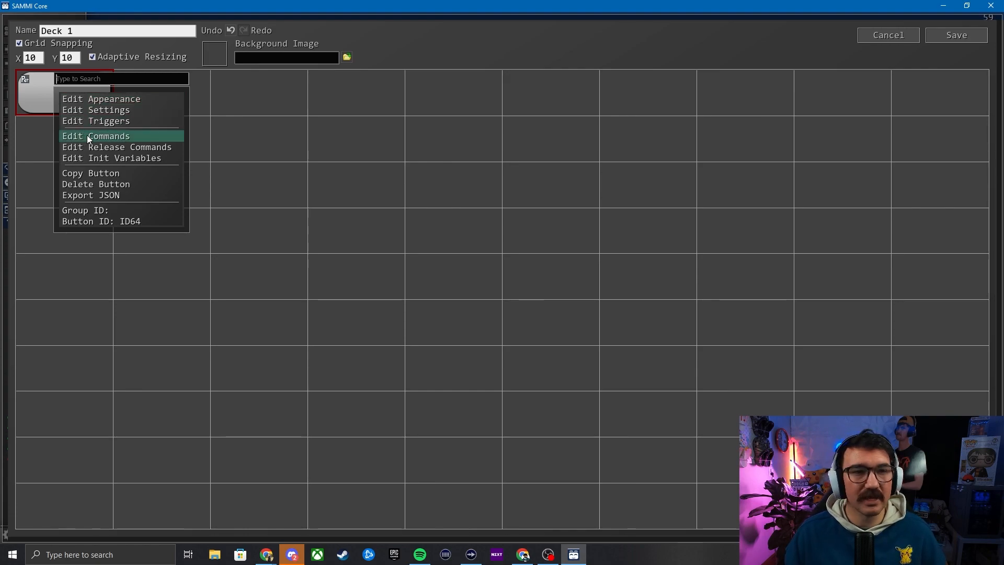
pyautogui.click(142, 98)
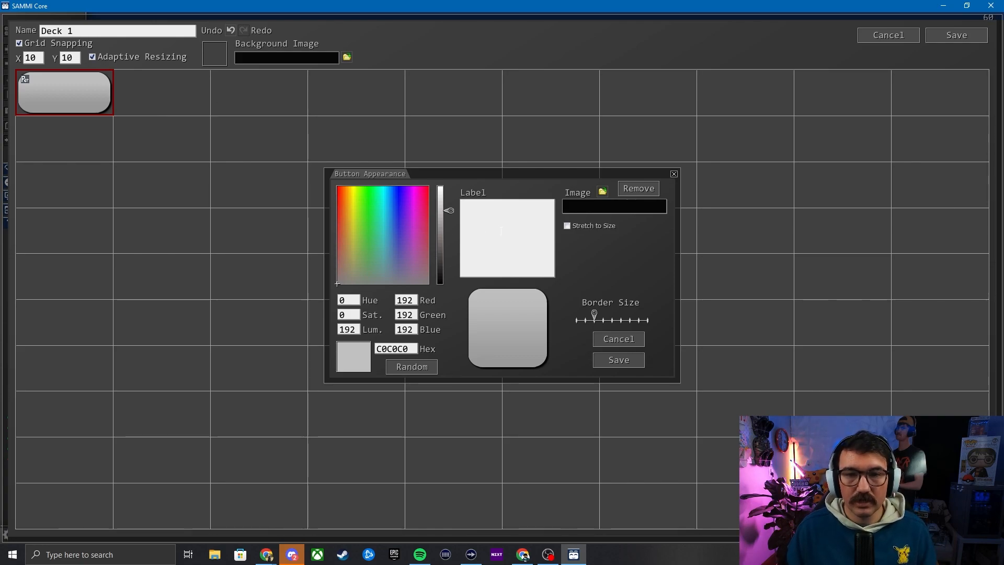
pyautogui.click(501, 231)
pyautogui.write('a c')
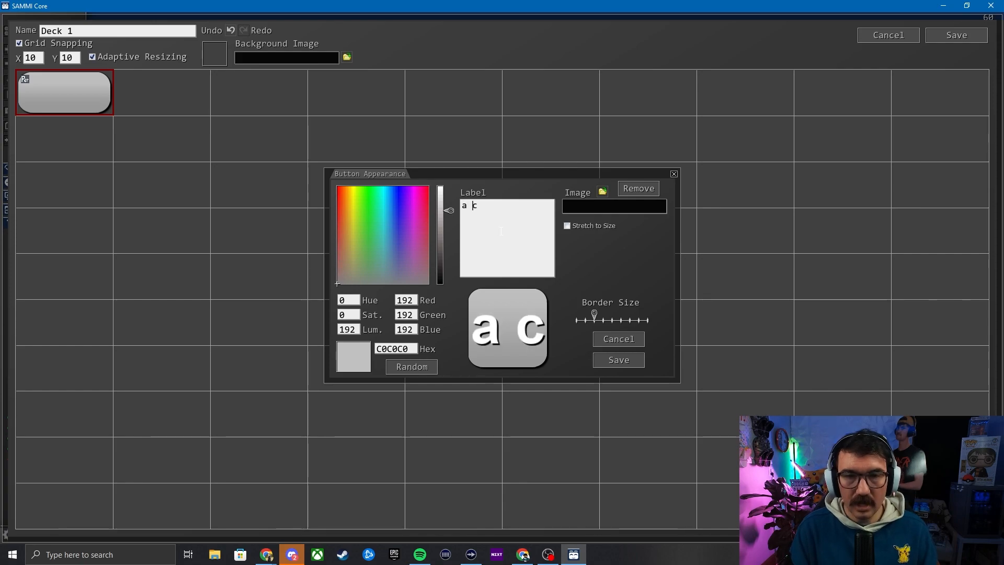
pyautogui.write('hat message')
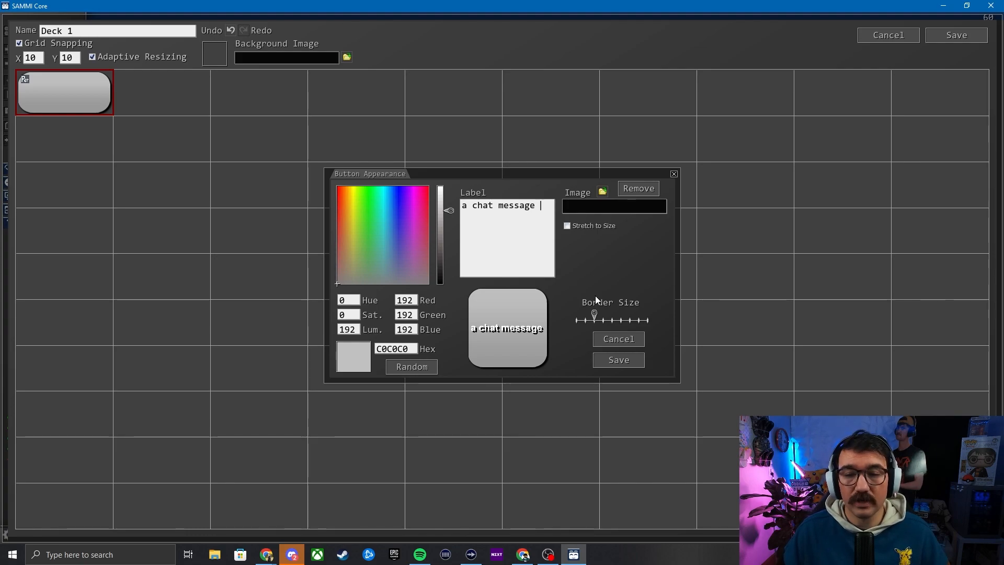
pyautogui.click(621, 361)
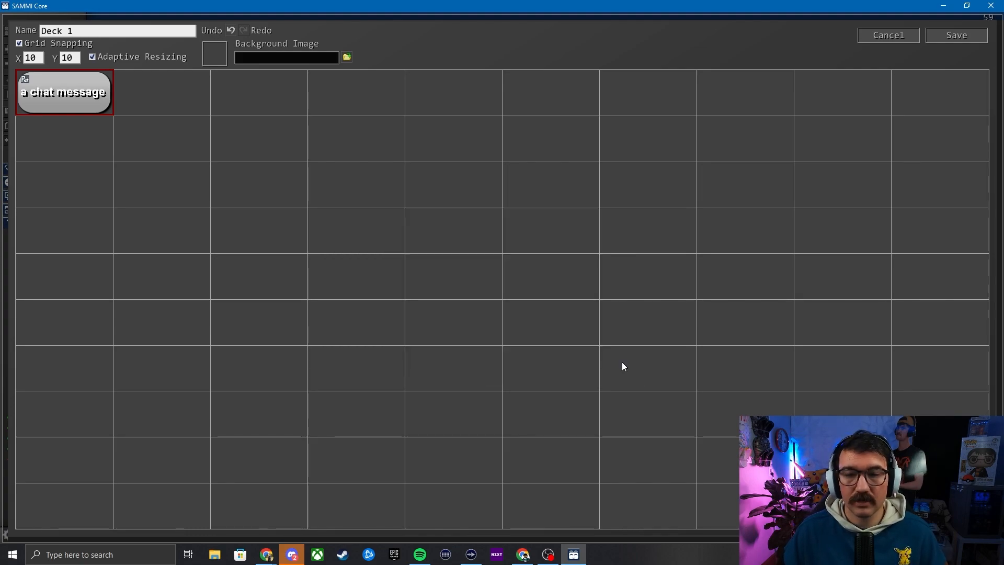
# Step: Add a Twitch Chat trigger to the "a chat message" button
pyautogui.rightClick(51, 99)
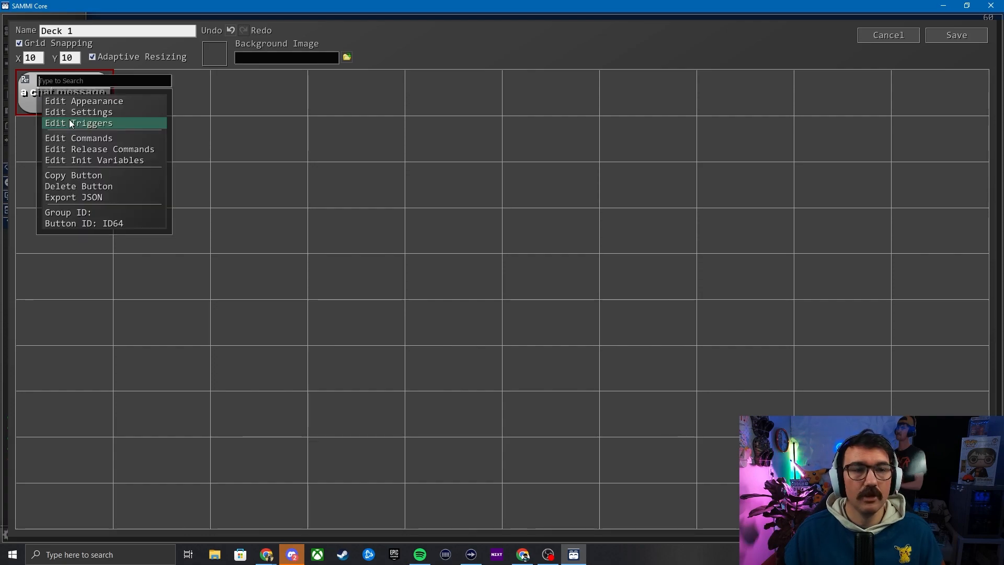
pyautogui.click(73, 119)
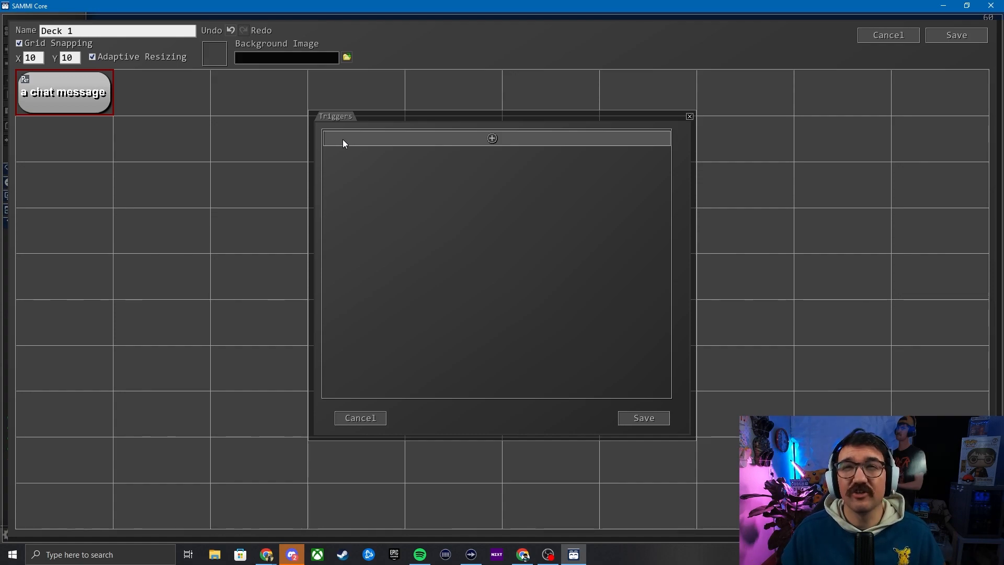
pyautogui.click(492, 138)
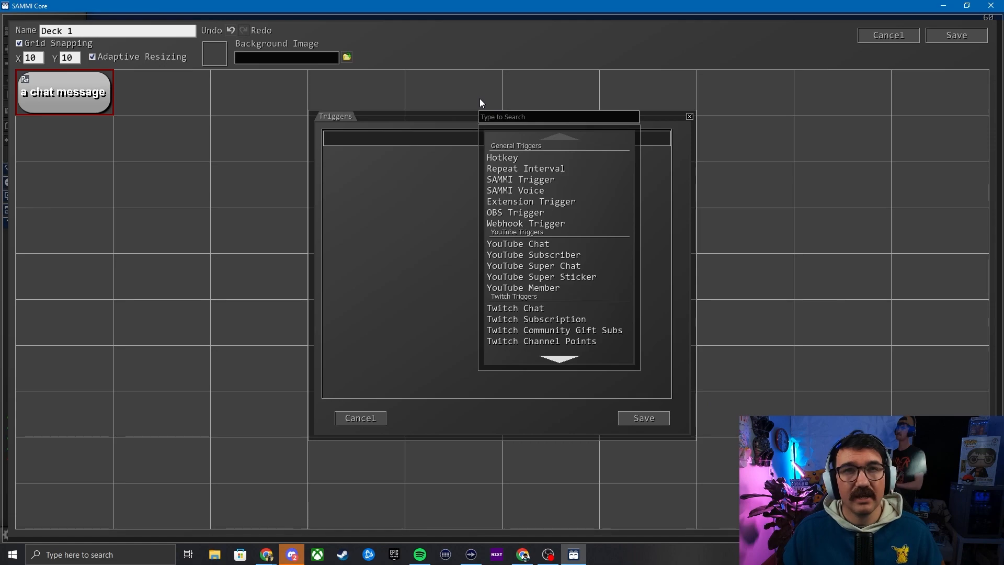
pyautogui.click(523, 308)
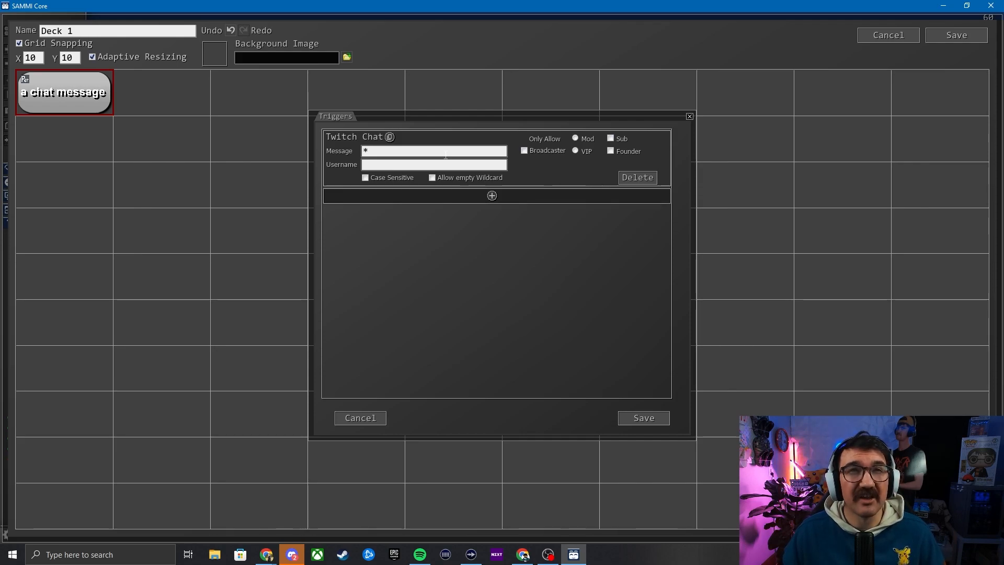
# Step: Replace the Twitch Chat trigger's wildcard message with "!subtomyyoutubethanks" and save the trigger
pyautogui.click(436, 155)
pyautogui.press('BackSpace')
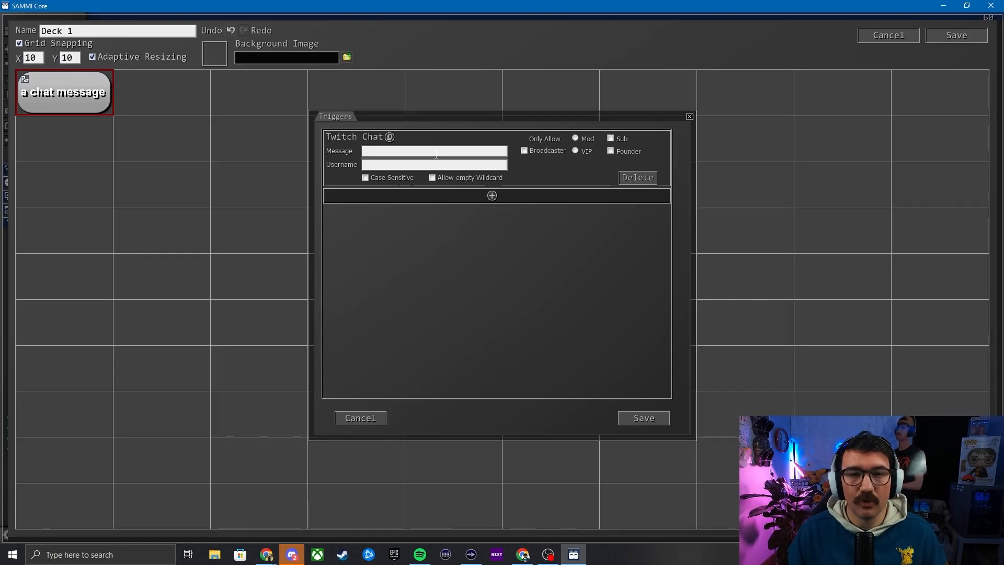
pyautogui.click(436, 154)
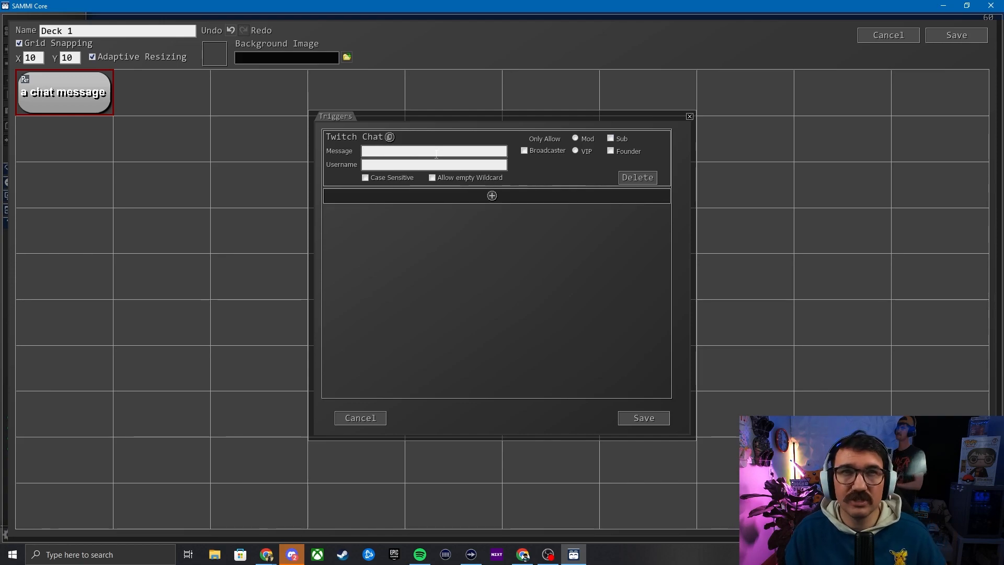
pyautogui.write('!s')
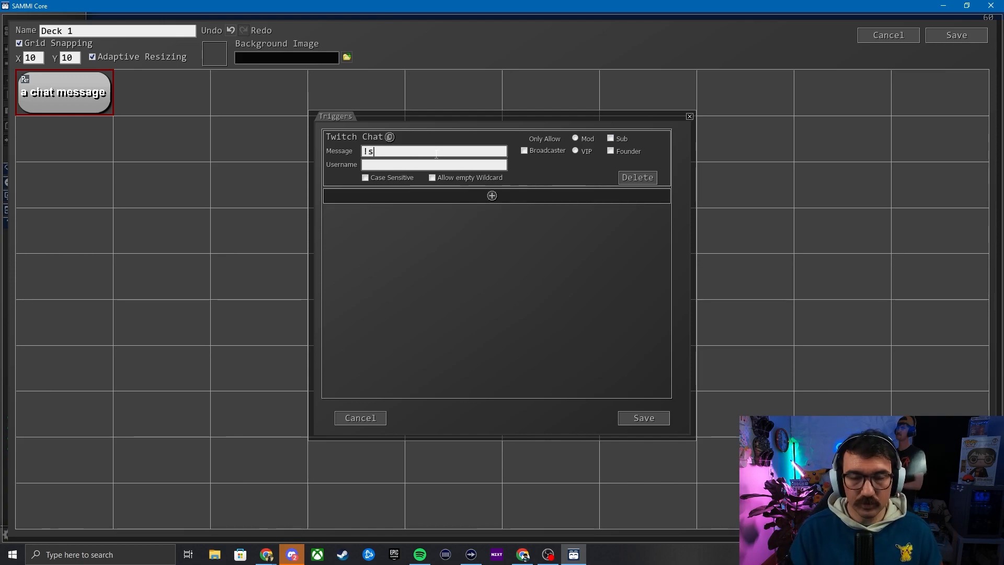
pyautogui.write('ubtomyyb')
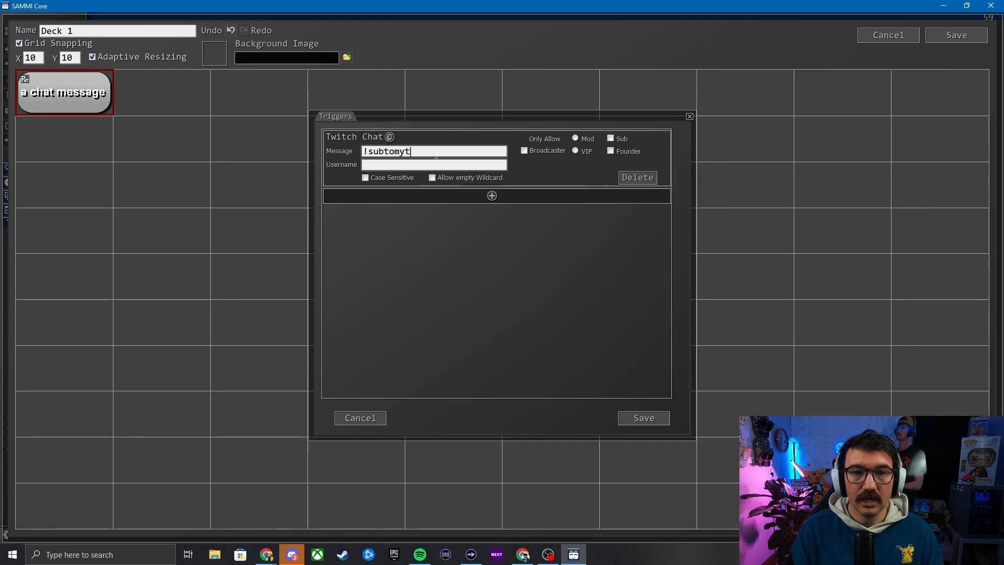
pyautogui.press('BackSpace')
pyautogui.write('outubethanks')
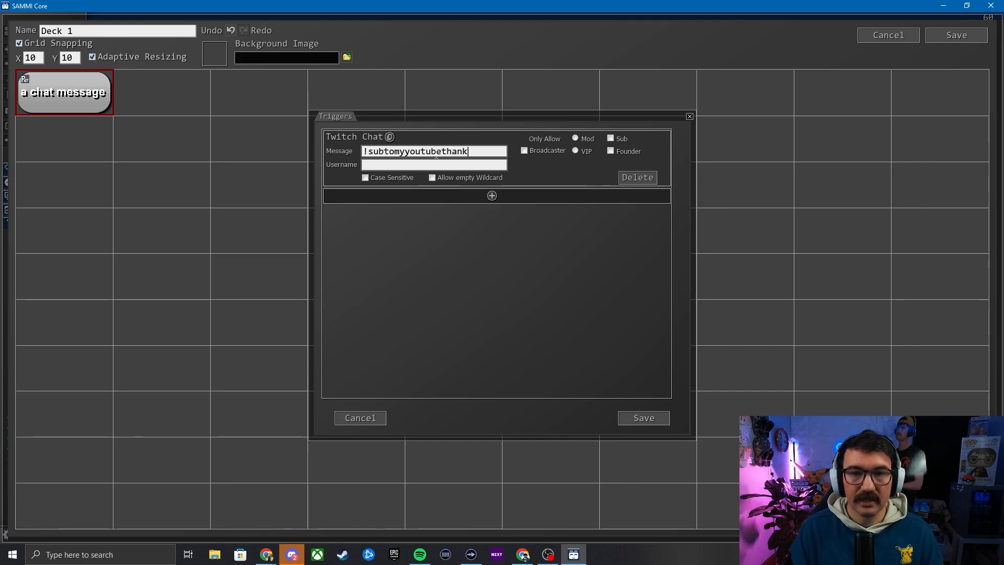
pyautogui.moveTo(491, 151); pyautogui.dragTo(343, 156)
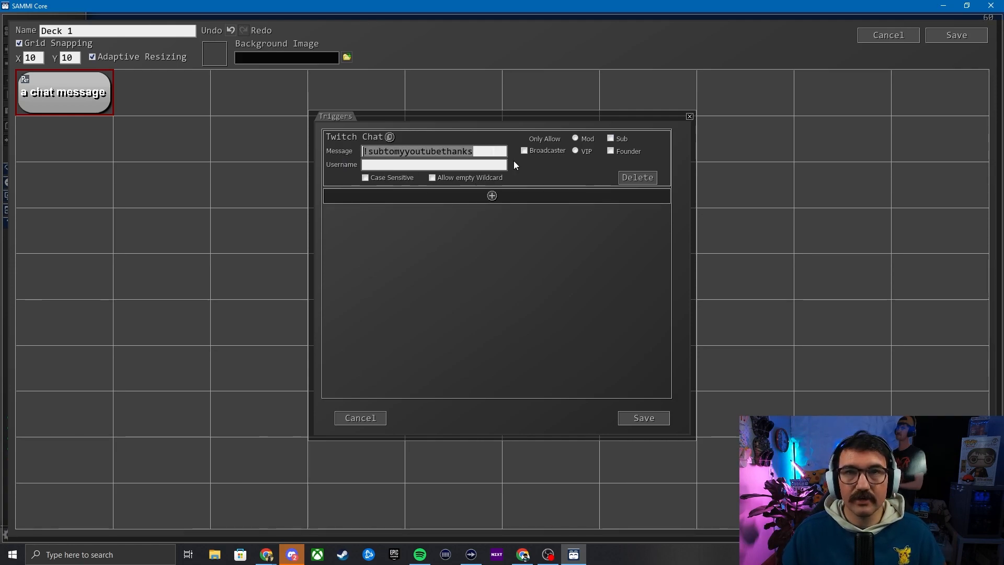
pyautogui.click(545, 175)
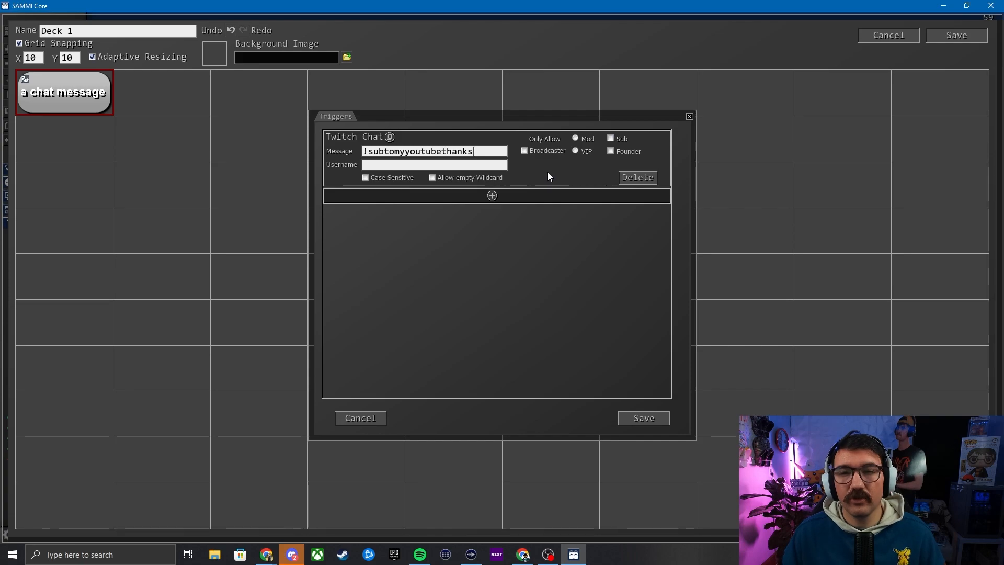
pyautogui.click(644, 418)
# Step: Add a Twitch: Send Chat Message command to the "a chat message" button
pyautogui.rightClick(79, 78)
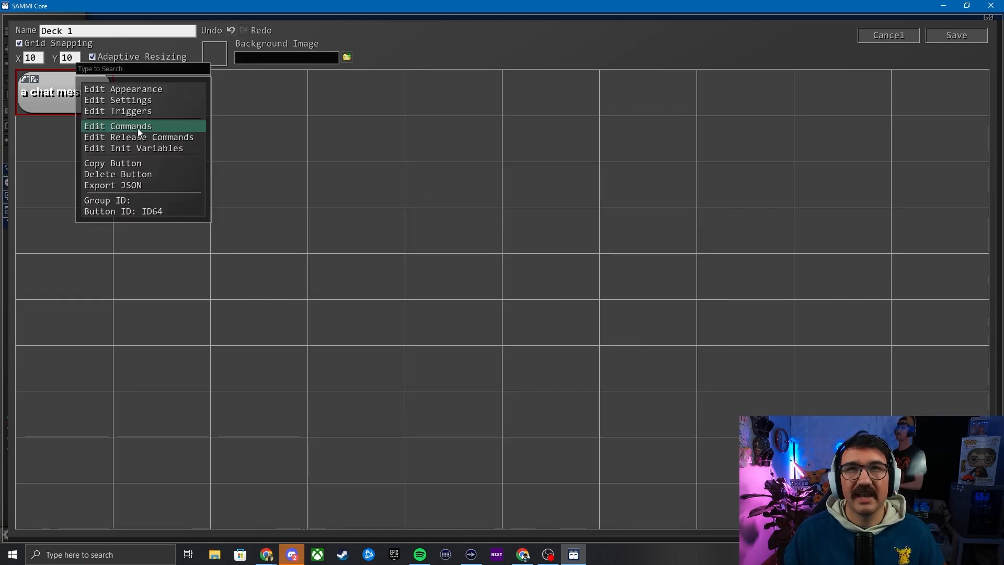
pyautogui.click(137, 128)
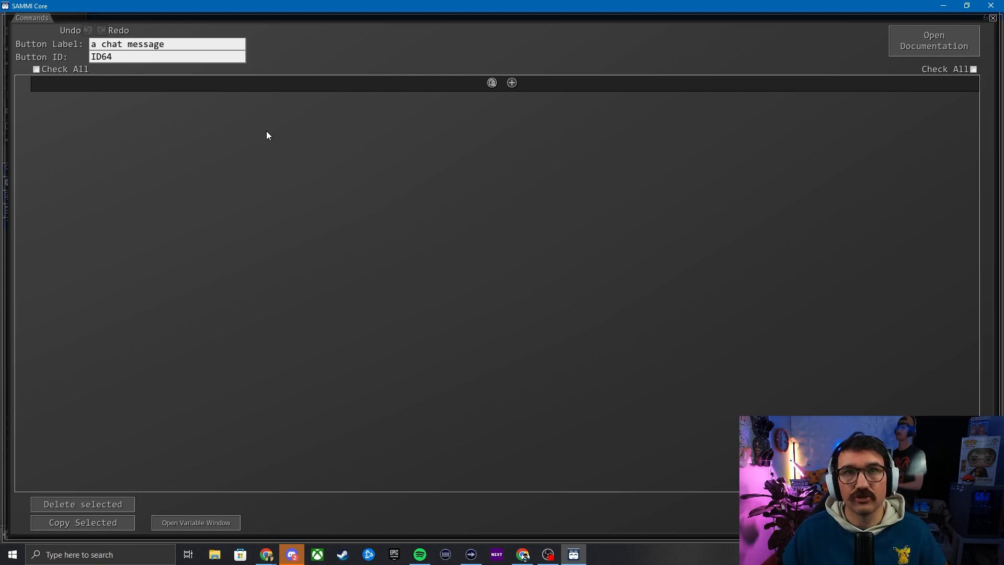
pyautogui.click(512, 84)
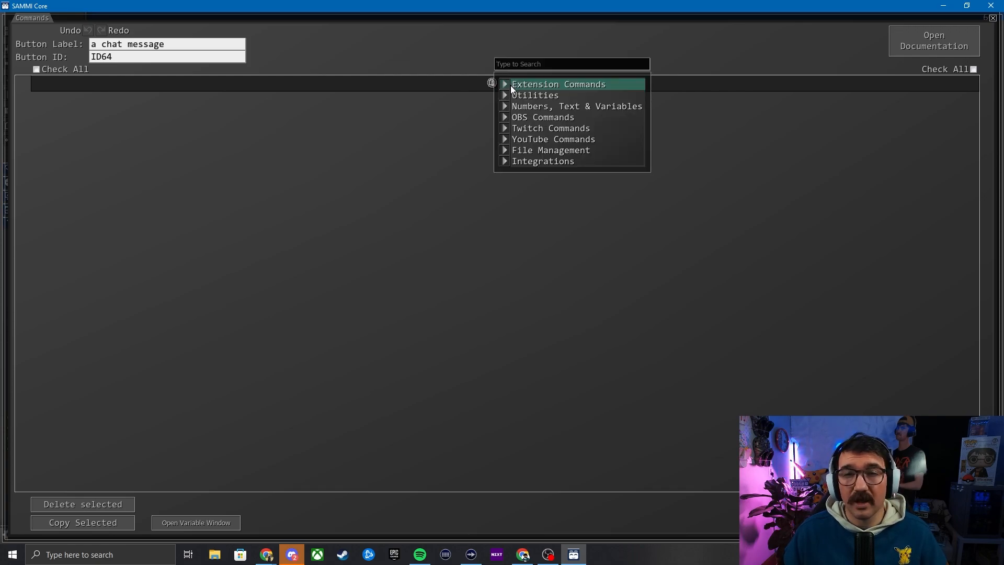
pyautogui.click(508, 128)
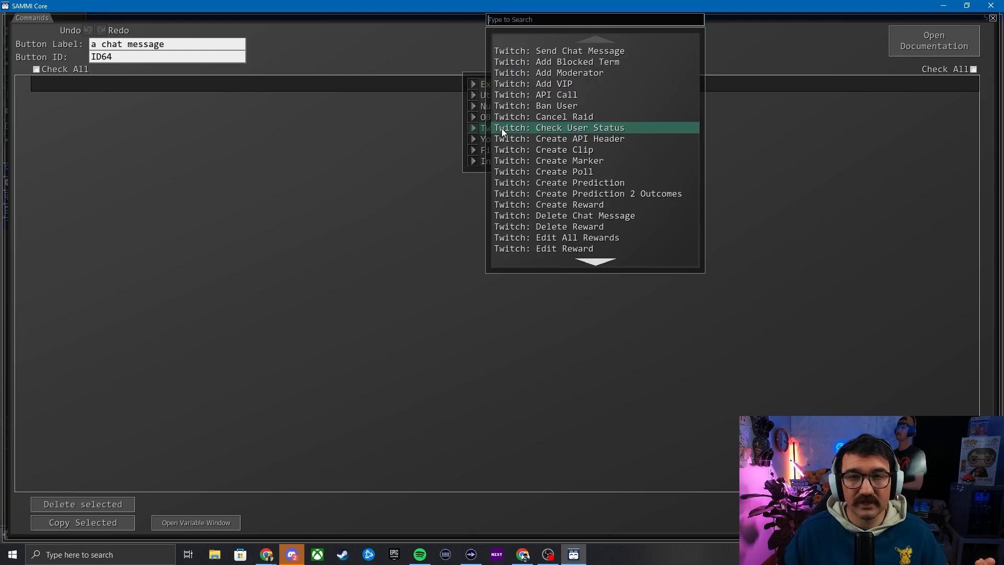
pyautogui.click(553, 51)
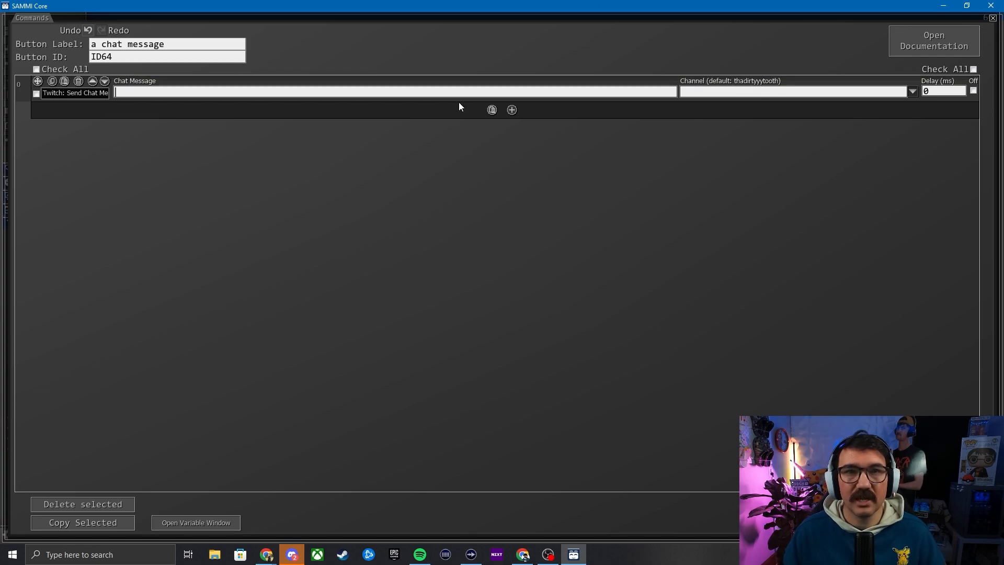
# Step: Set the command's chat message to "SUB TO MY YOUTUBE THANK <3" and save the button's commands
pyautogui.write('SUB TO MY ')
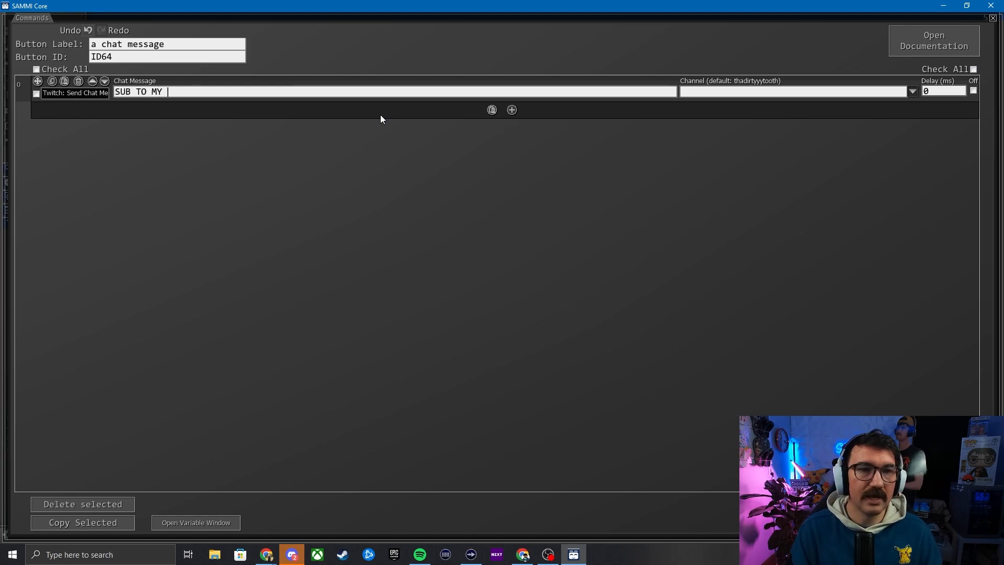
pyautogui.write('YOUTUBE THANK<')
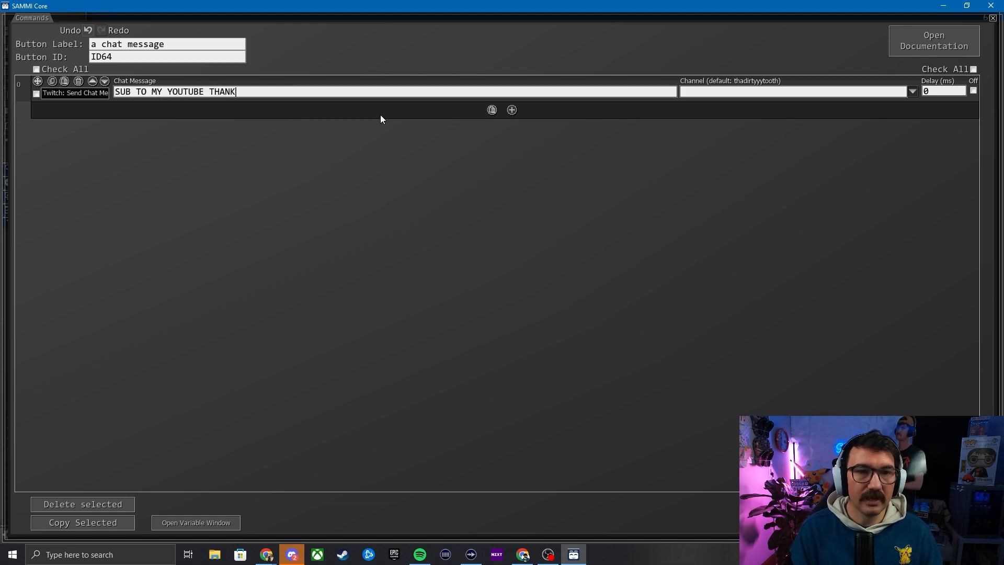
pyautogui.press('BackSpace')
pyautogui.press('BackSpace')
pyautogui.write('<3')
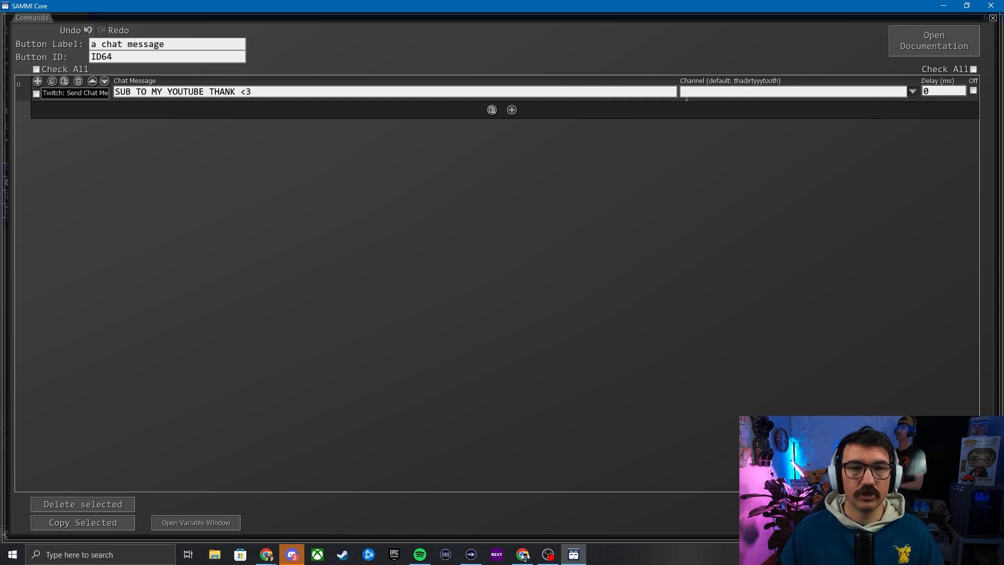
pyautogui.hotkey('ctrl', 's')
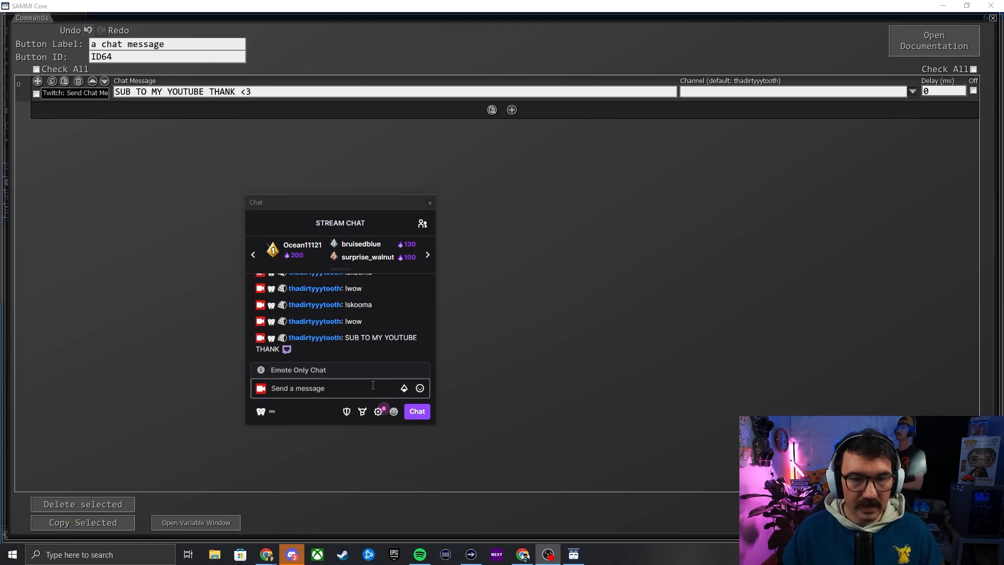
# Step: Test the trigger by sending "!subtomyyoutubethanks" in the stream chat
pyautogui.click(373, 385)
pyautogui.write('!subtomyyoutubethanks')
pyautogui.press('Return')
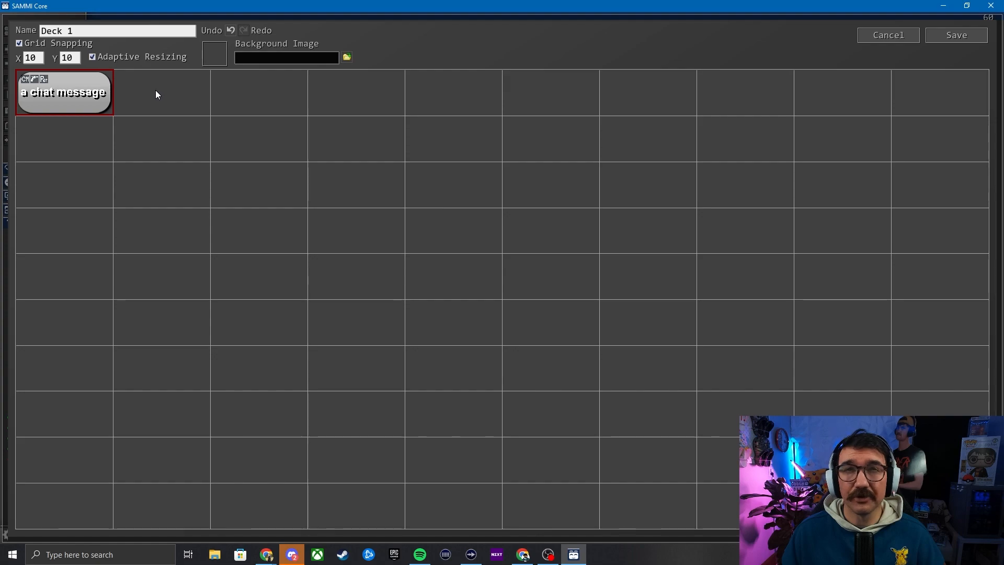
# Step: Create a second deck button beside "a chat message" and label it "another one"
pyautogui.rightClick(157, 78)
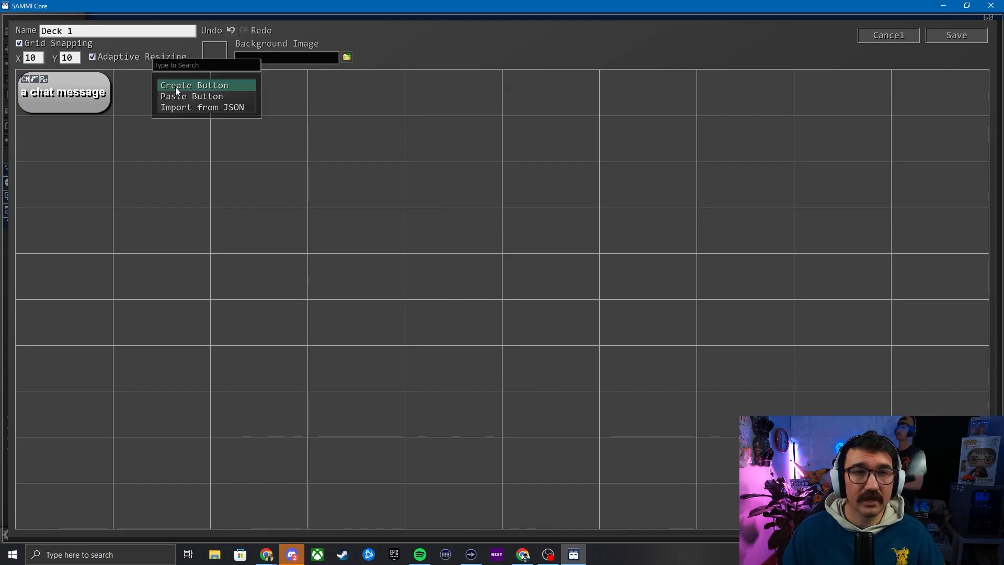
pyautogui.click(174, 87)
pyautogui.rightClick(177, 89)
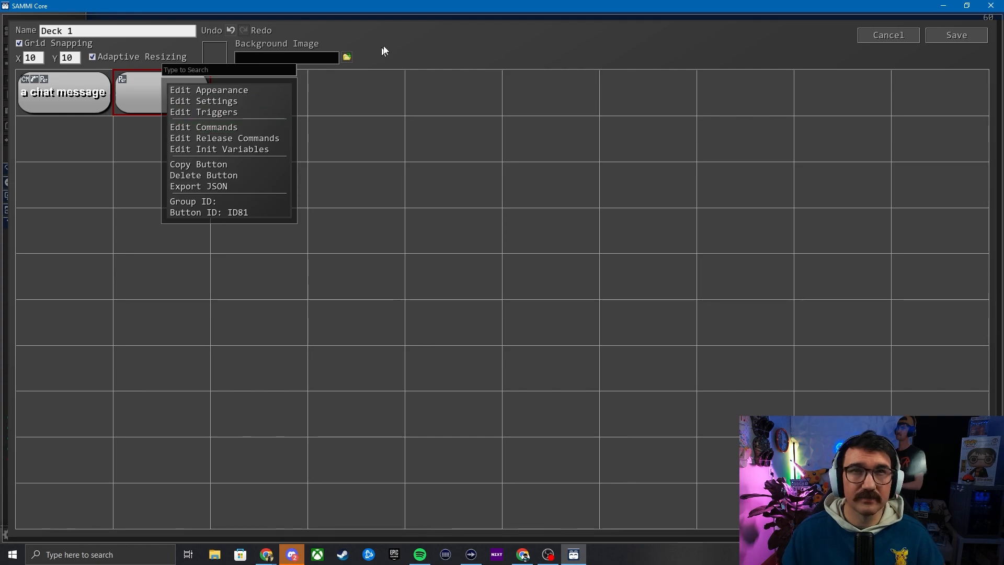
pyautogui.click(211, 92)
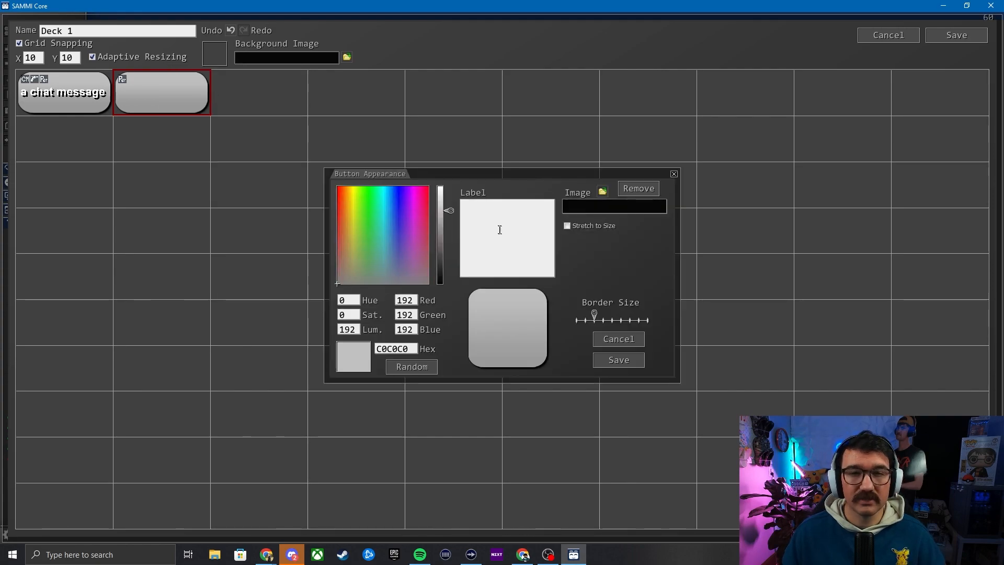
pyautogui.write('another one')
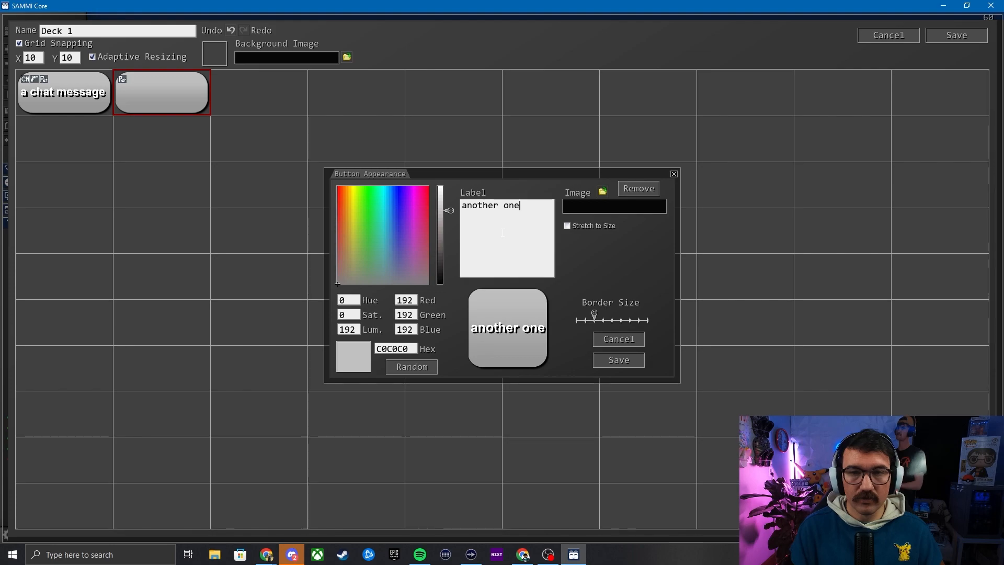
pyautogui.click(617, 361)
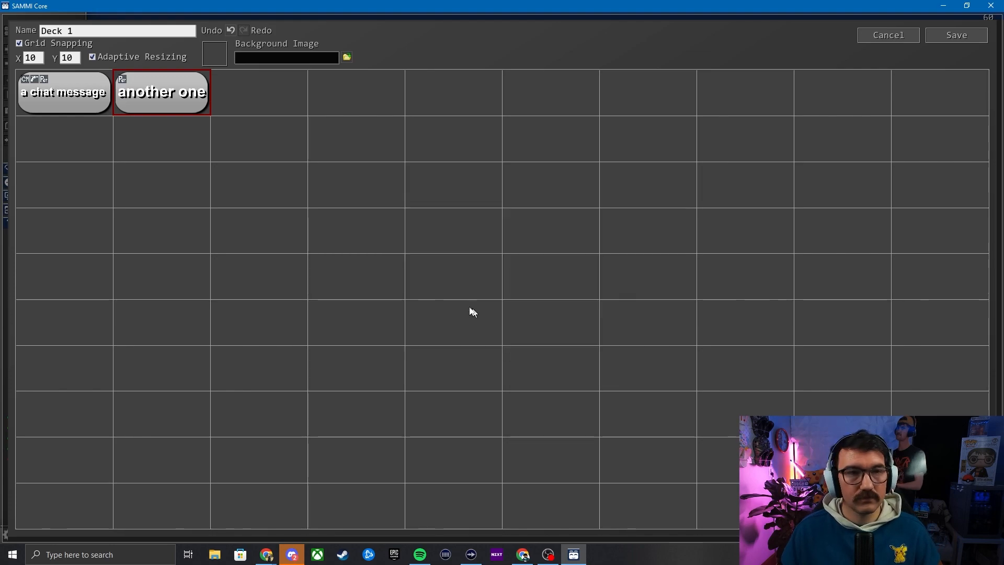
# Step: Add a Twitch Chat trigger with the message "!anotherone" to the "another one" button and save the trigger
pyautogui.rightClick(156, 81)
pyautogui.click(192, 115)
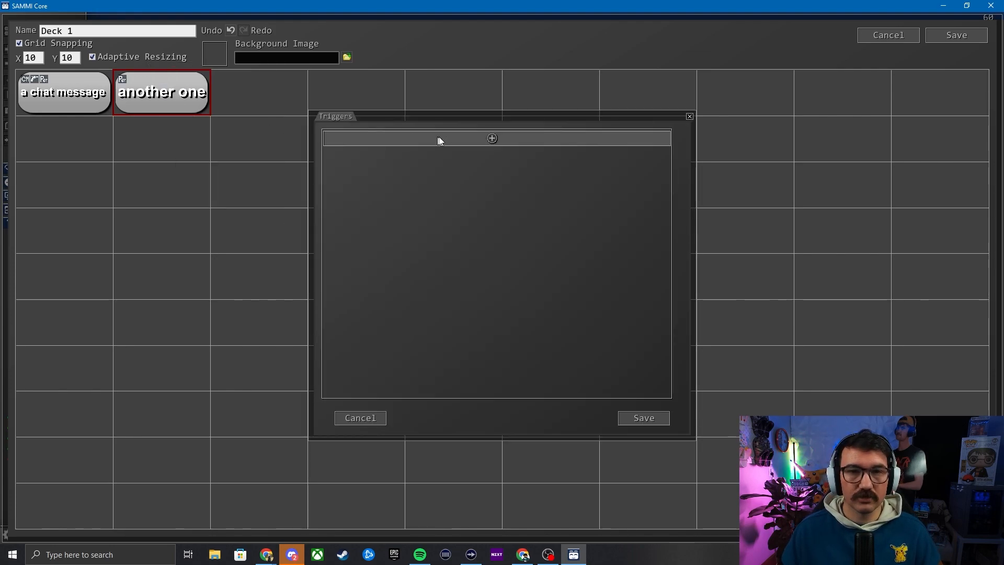
pyautogui.click(492, 138)
pyautogui.click(538, 309)
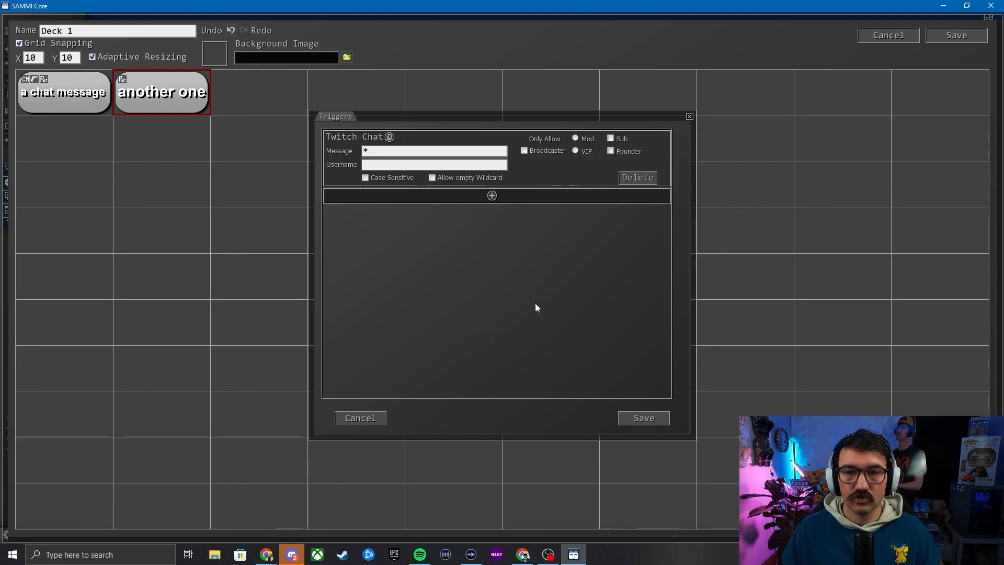
pyautogui.press('BackSpace')
pyautogui.write('!anotherone')
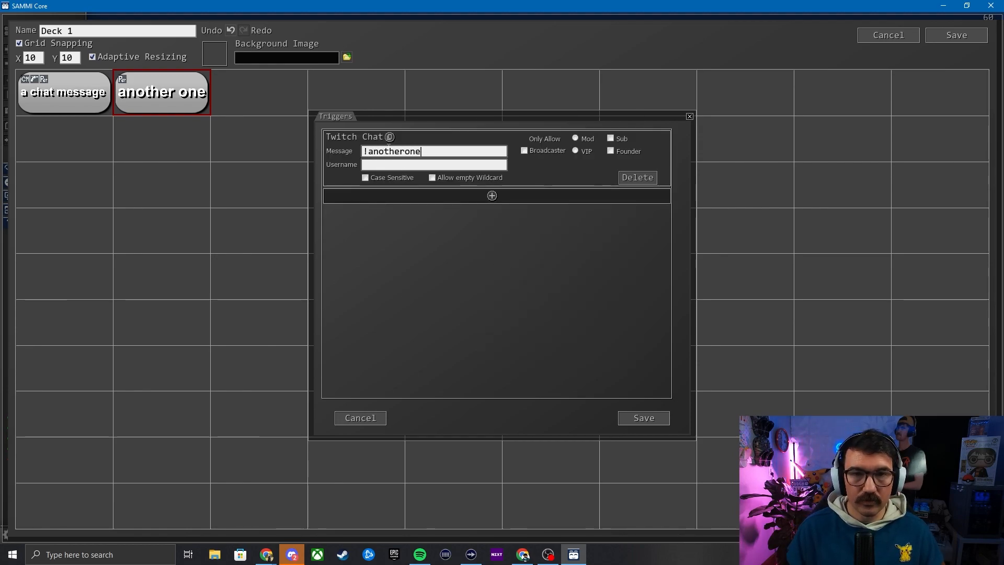
pyautogui.moveTo(422, 151); pyautogui.dragTo(350, 156)
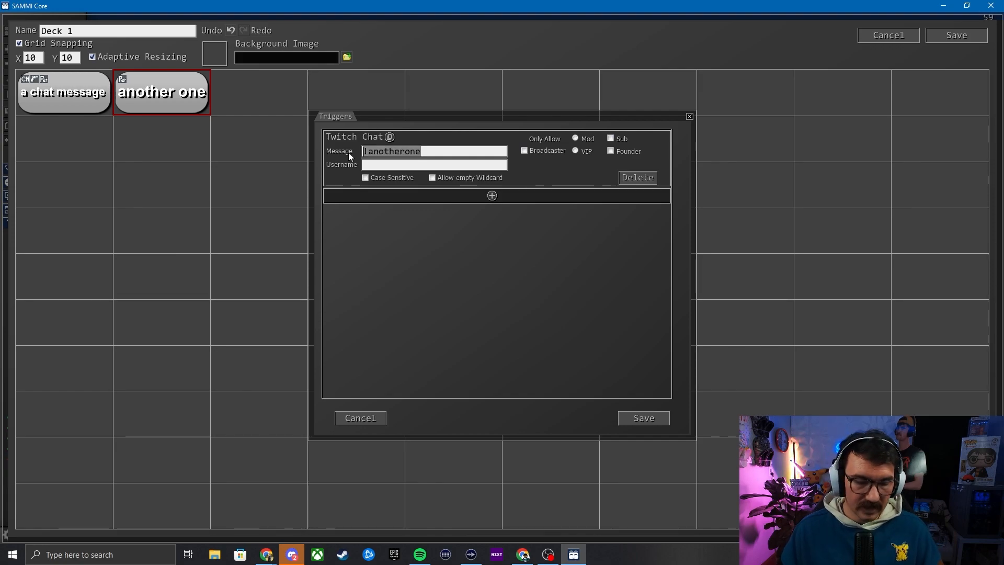
pyautogui.click(648, 418)
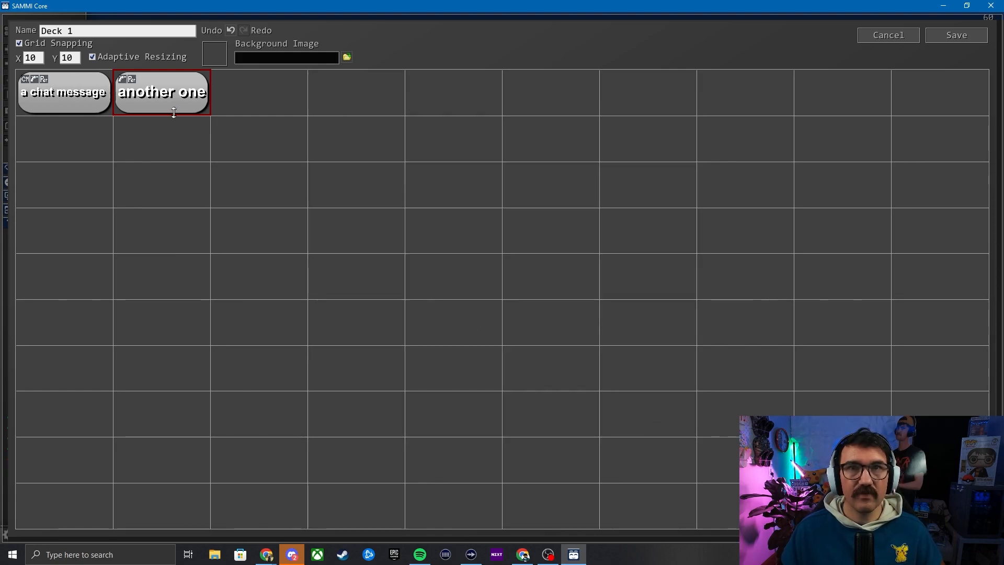
# Step: Add an OBS Source Change Visibility command to the "another one" button
pyautogui.rightClick(181, 75)
pyautogui.click(227, 135)
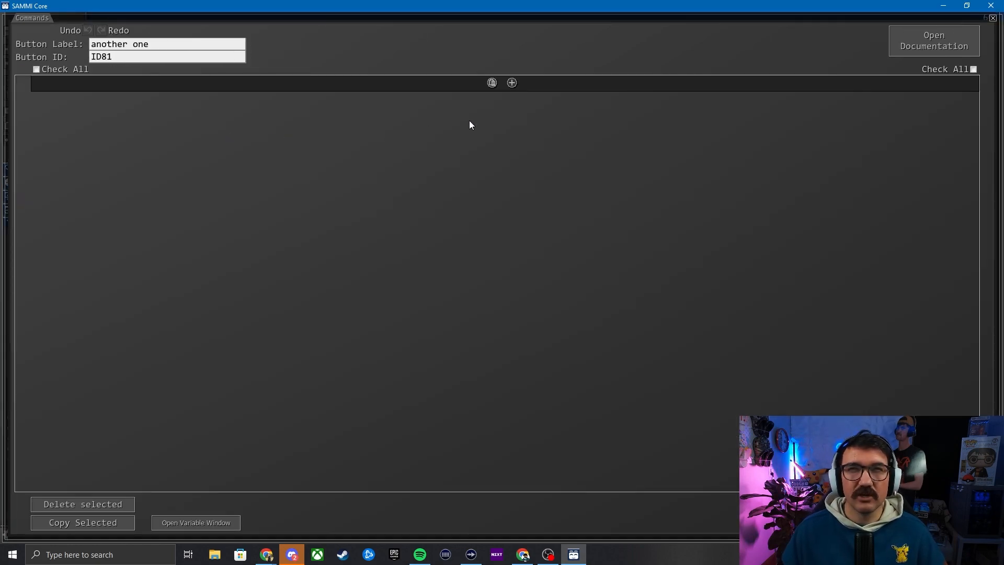
pyautogui.click(512, 83)
pyautogui.click(505, 120)
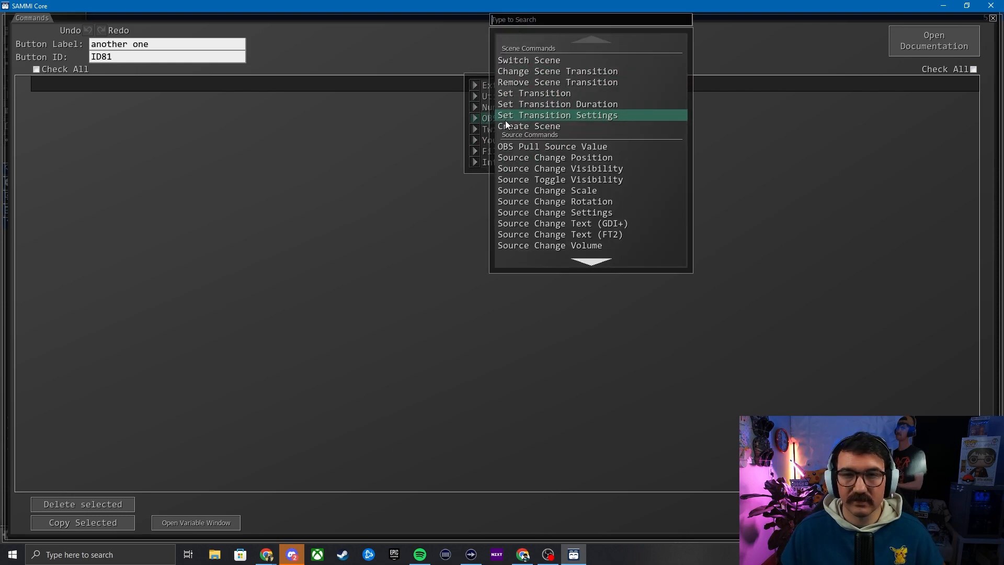
pyautogui.click(579, 172)
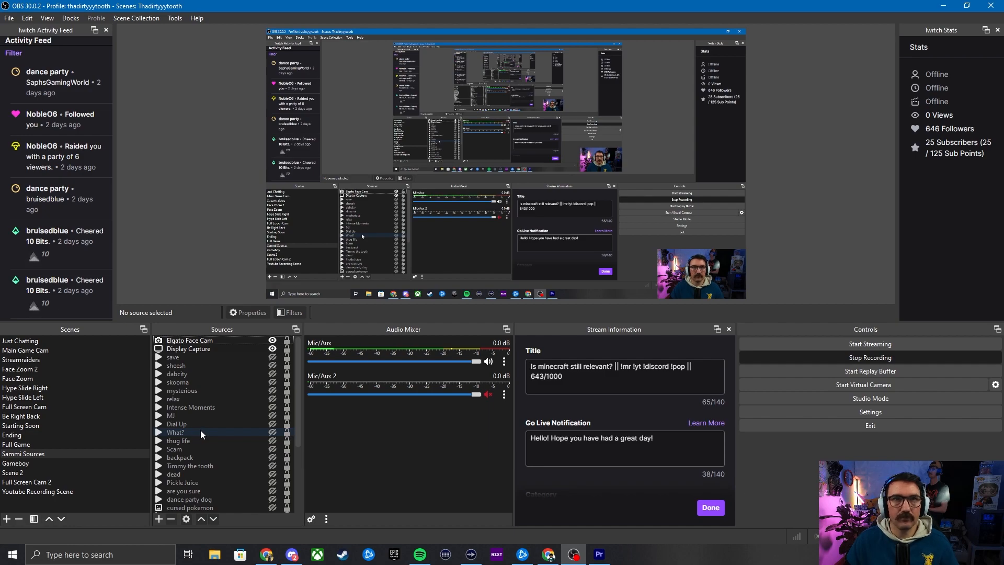
# Step: In OBS, create a new Media Source named "anotherone" in the Sammi Sources scene
pyautogui.click(159, 518)
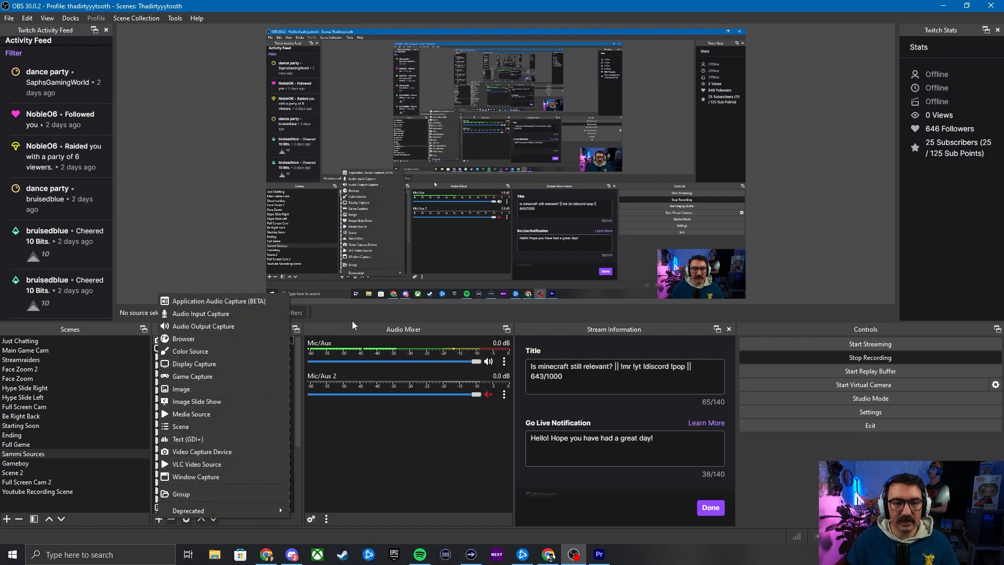
pyautogui.click(218, 419)
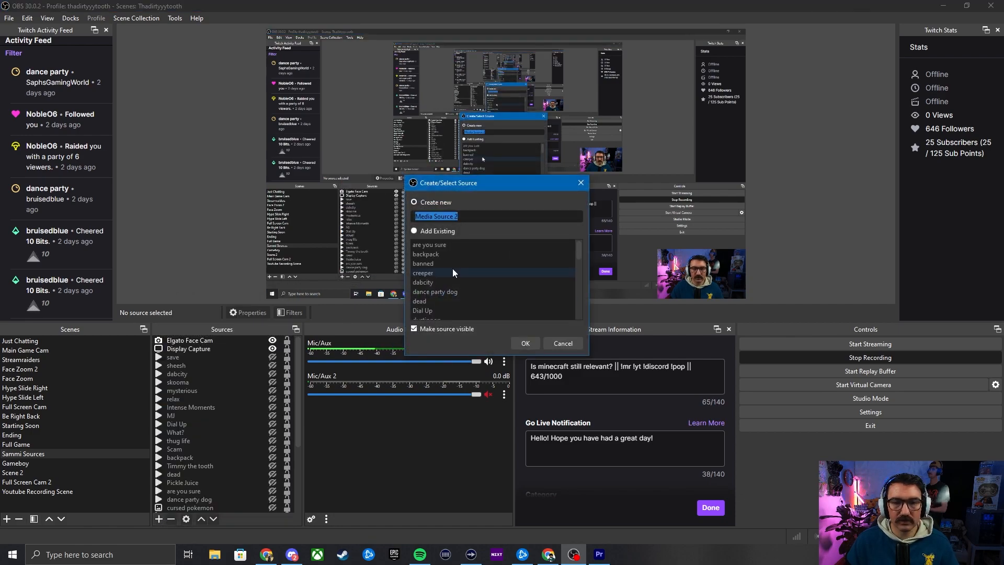
pyautogui.write('ant')
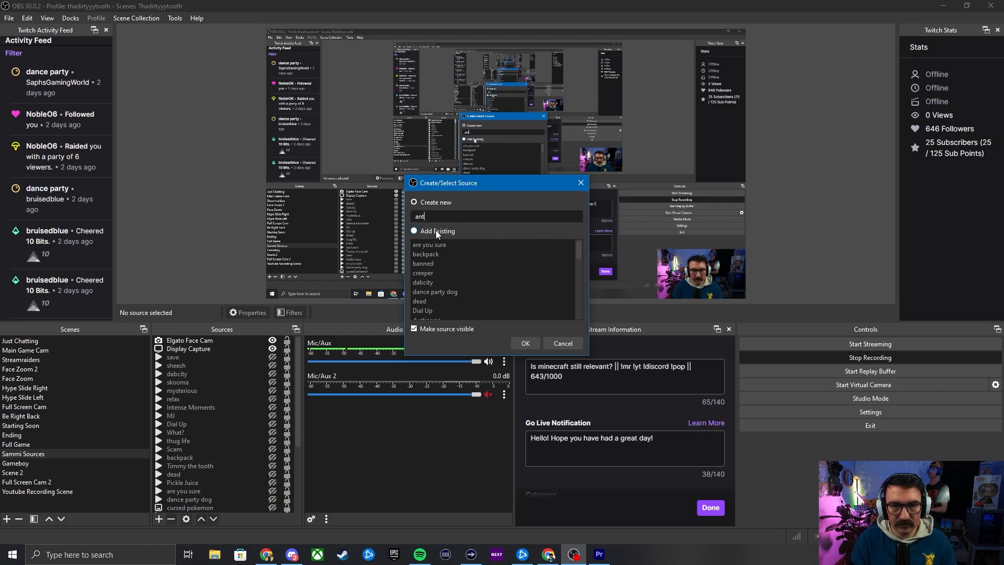
pyautogui.write('therone')
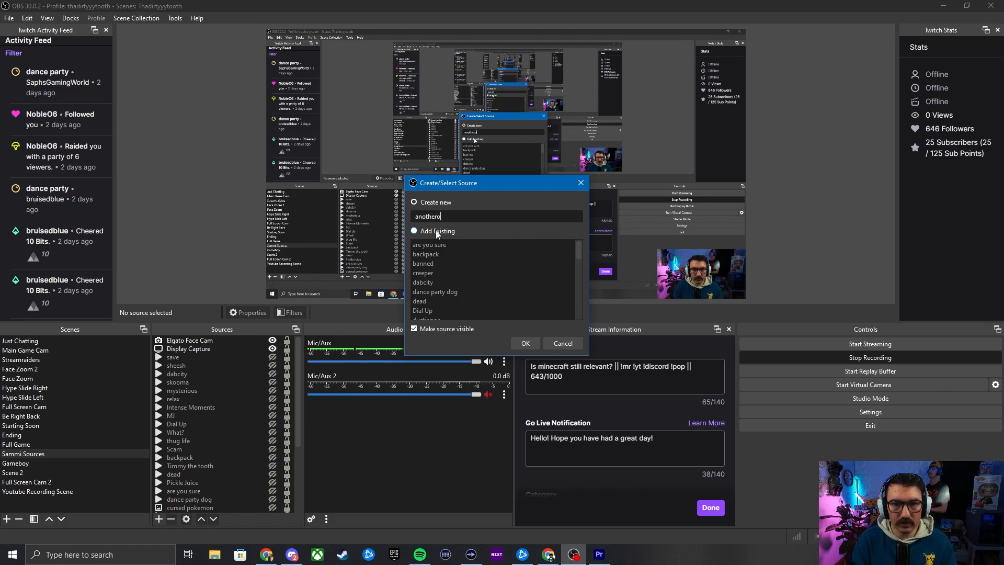
pyautogui.click(526, 343)
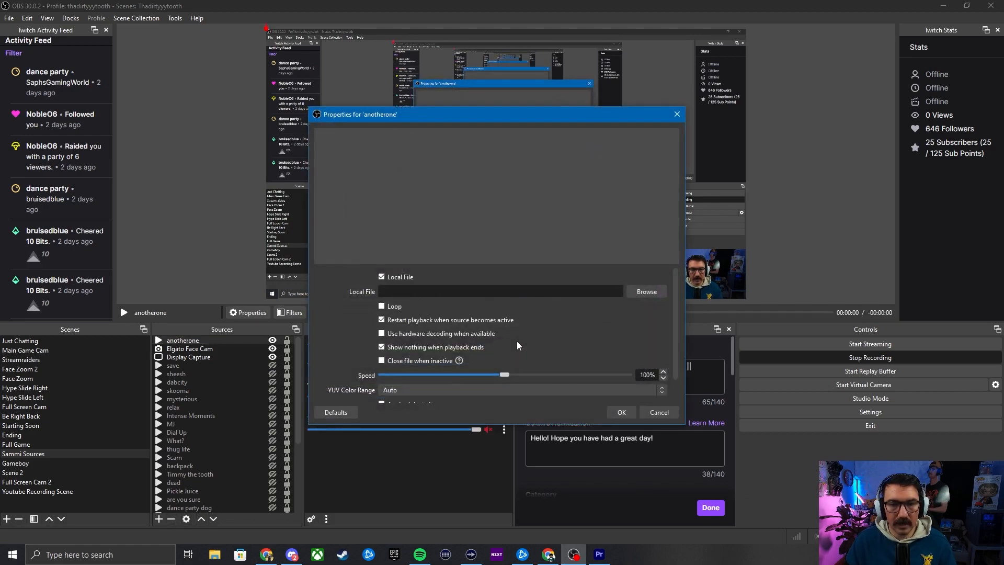
# Step: Set the source's local file to the Desktop video "DJ Khaled - Another One - Green Screen - Chromakey - Mask - Meme Source" and accept the properties
pyautogui.click(639, 295)
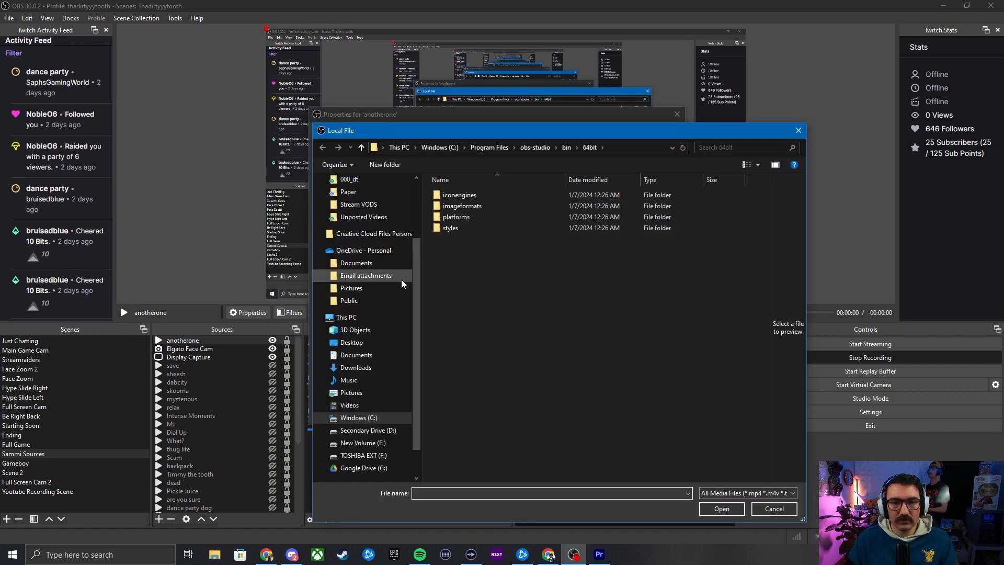
pyautogui.click(353, 342)
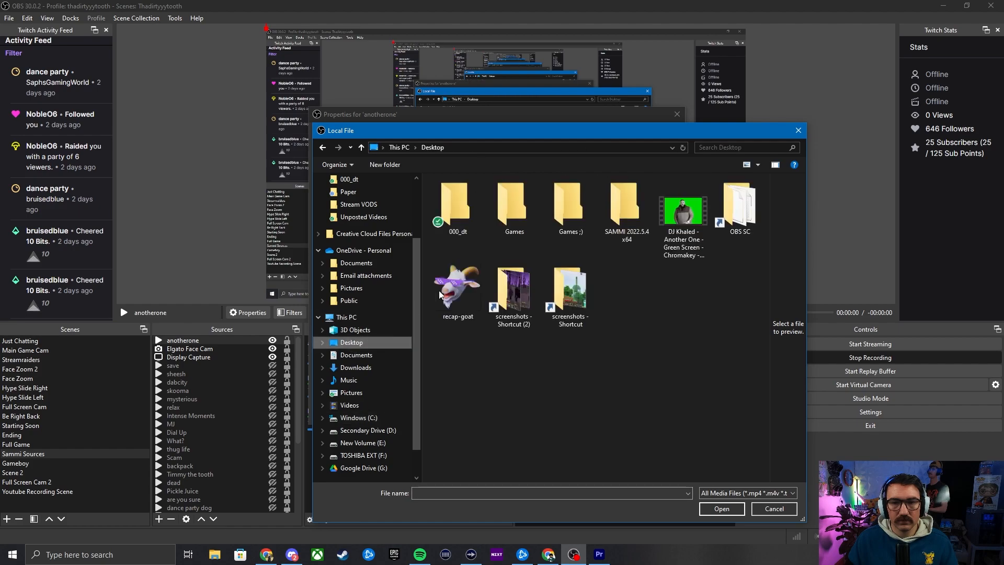
pyautogui.click(691, 212)
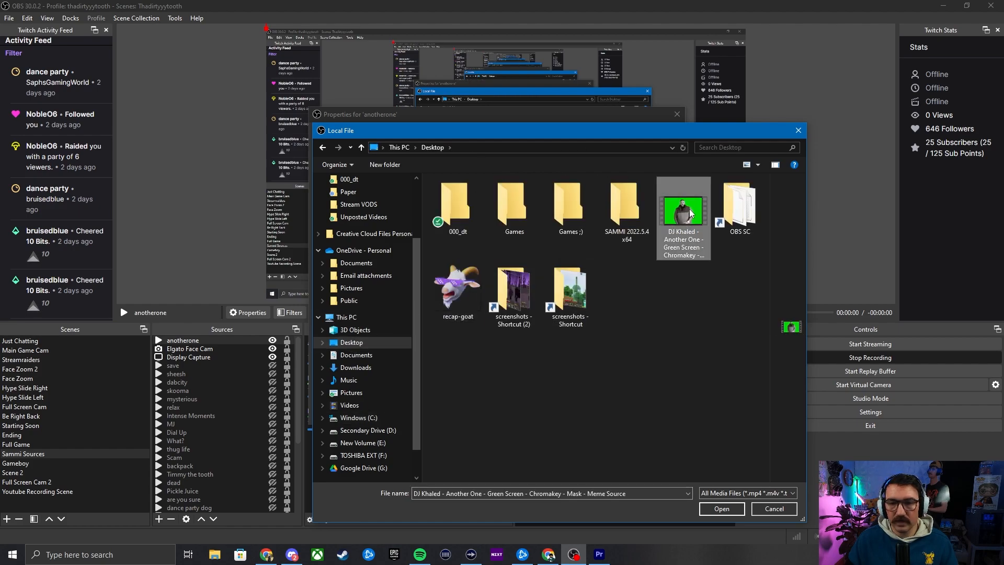
pyautogui.click(722, 509)
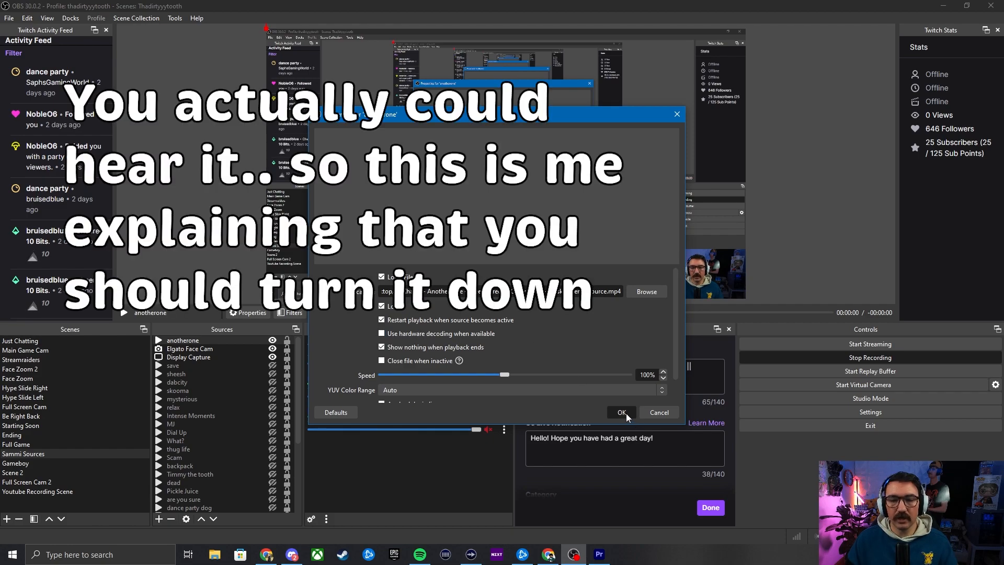
pyautogui.click(623, 412)
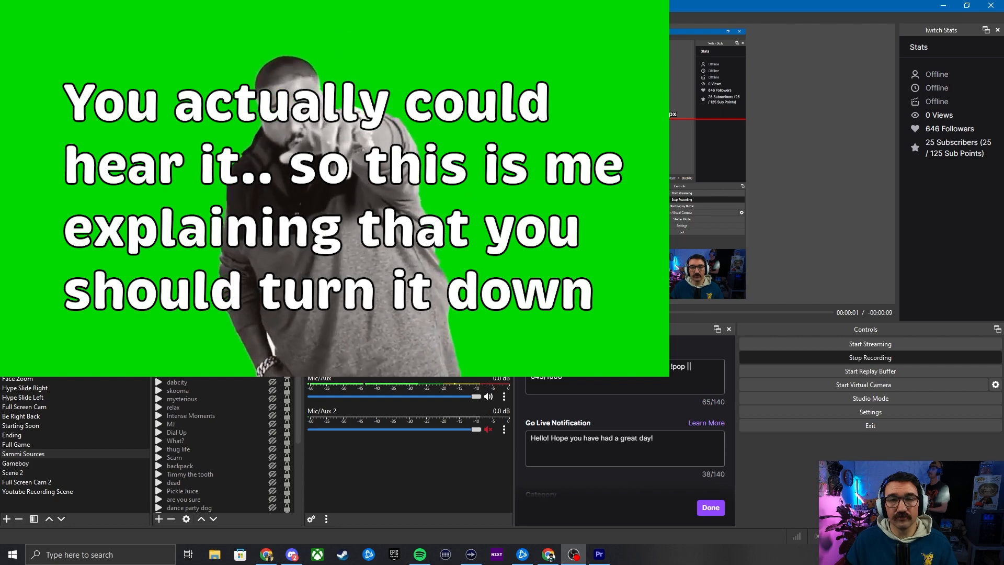
# Step: Check the advanced audio properties for the anotherone source, close them, and hide the source in the scene
pyautogui.click(505, 363)
pyautogui.click(548, 492)
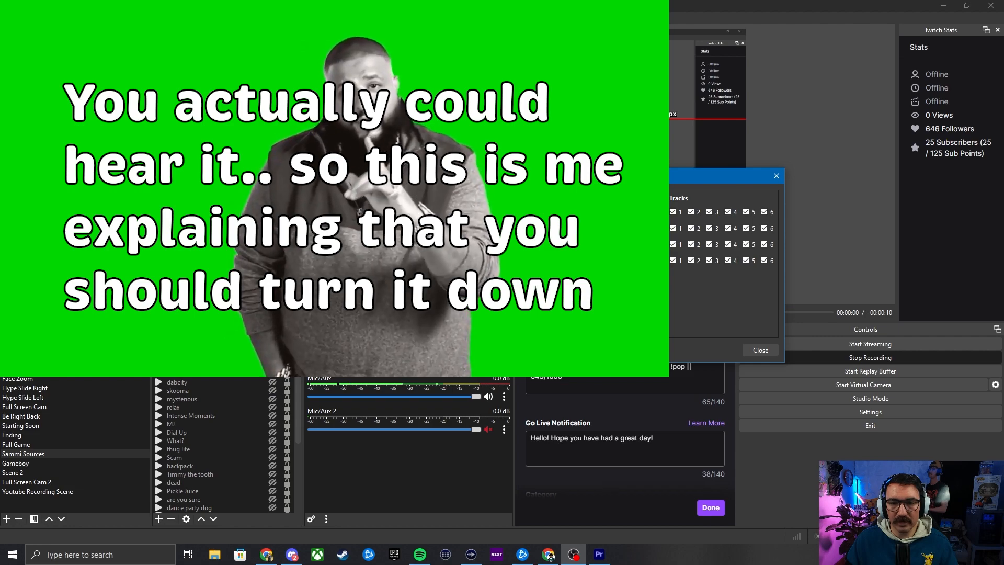
pyautogui.click(757, 349)
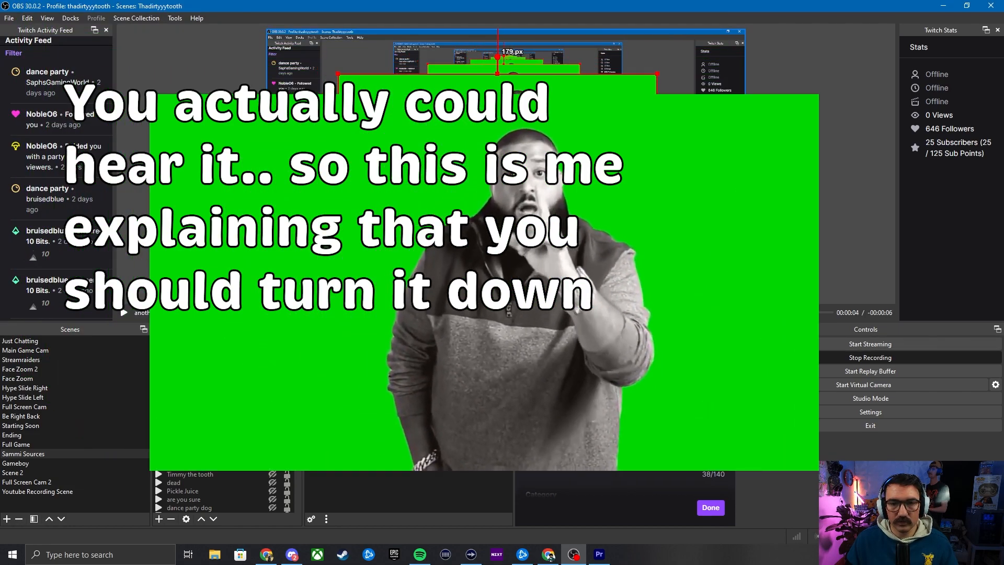
pyautogui.click(272, 341)
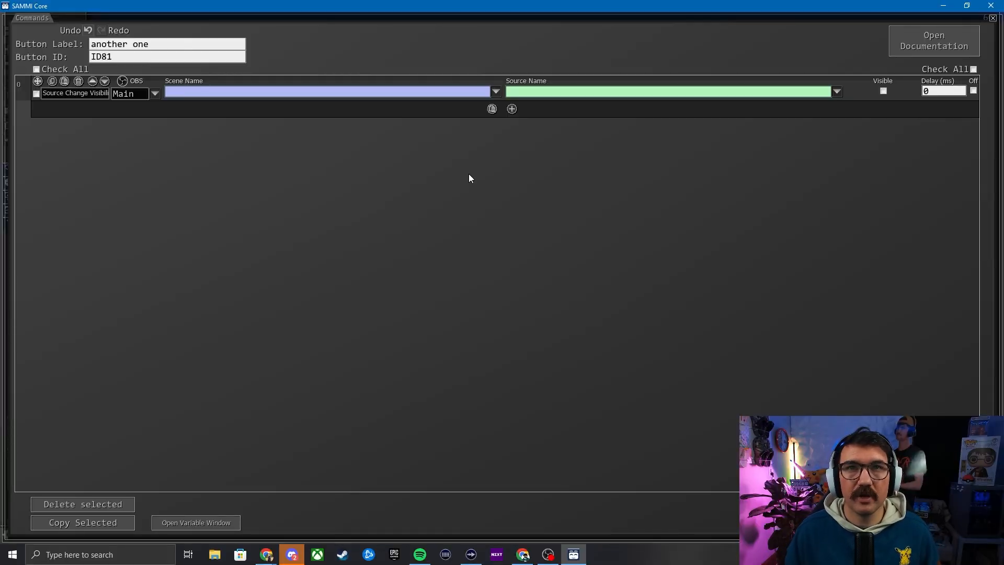
# Step: Back in SAMMI Core, set the visibility command to scene Sammi Sources and source anotherone, with Visible enabled
pyautogui.click(496, 93)
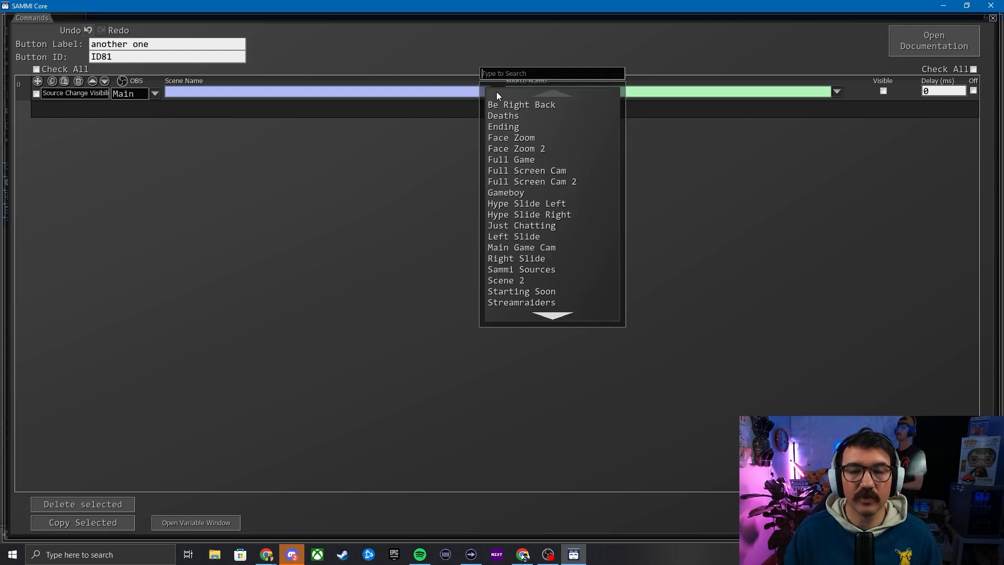
pyautogui.click(528, 269)
pyautogui.click(837, 92)
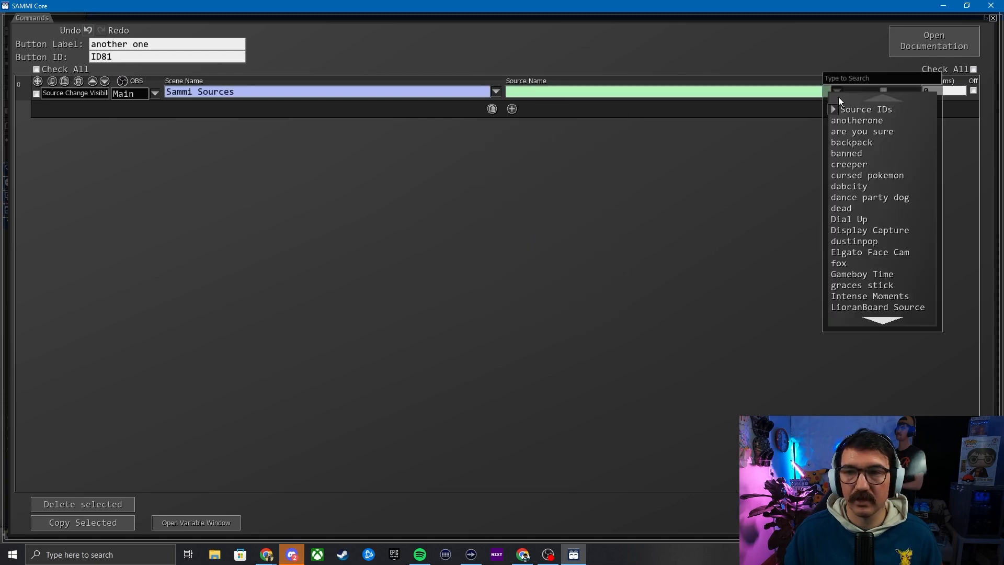
pyautogui.click(842, 120)
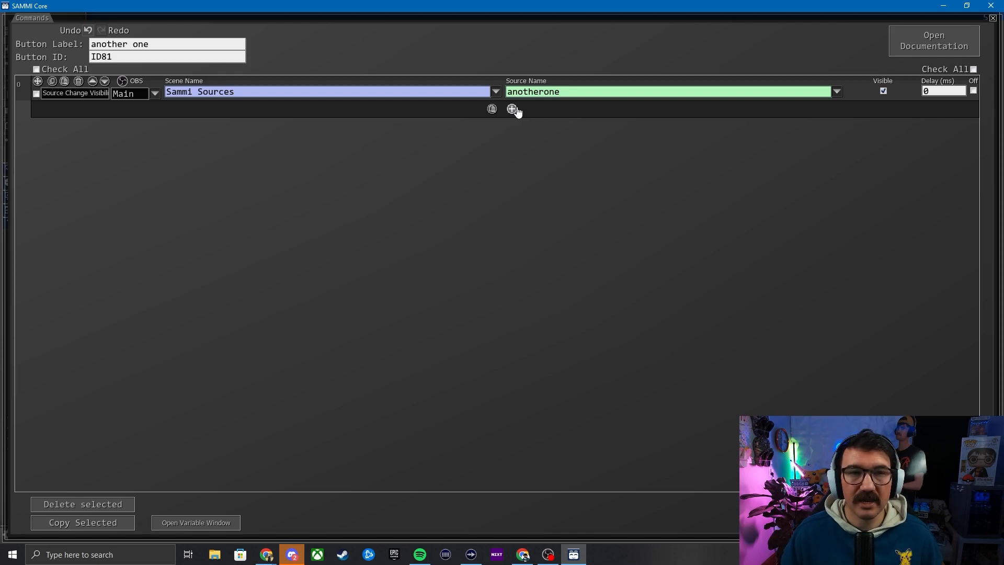
# Step: Add a second Source Change Visibility command for scene Sammi Sources and source anotherone, leaving Visible disabled
pyautogui.click(512, 109)
pyautogui.moveTo(510, 139)
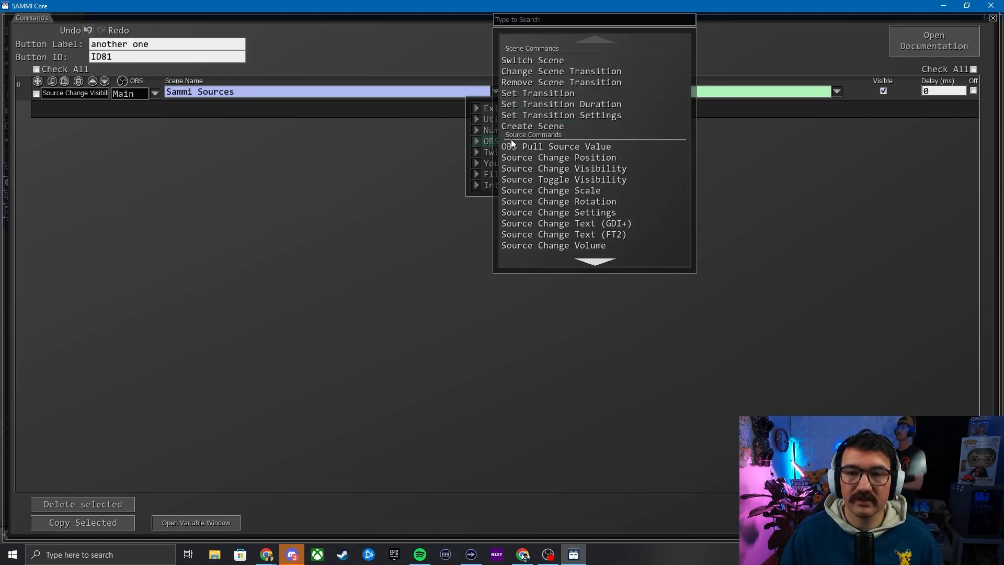
pyautogui.click(538, 169)
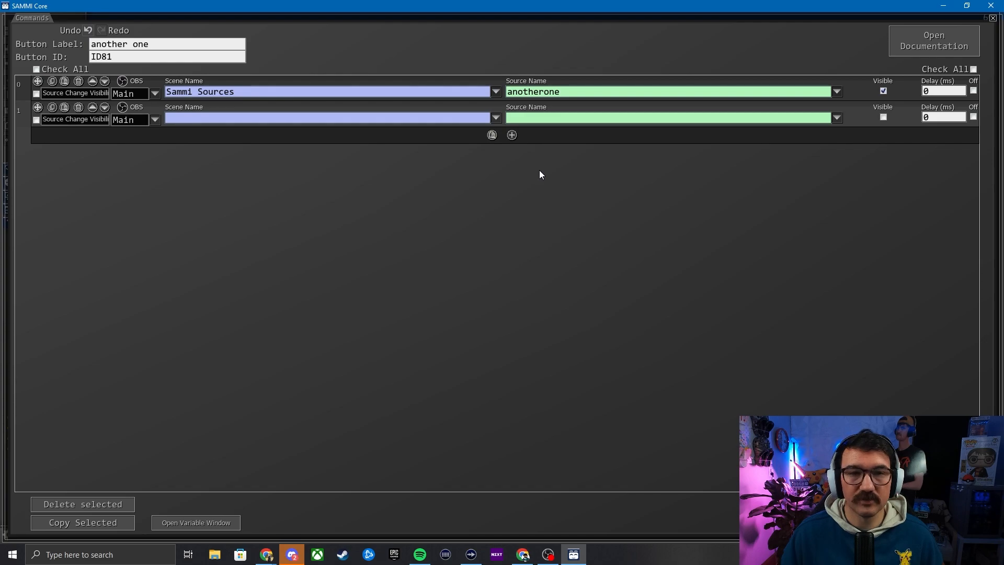
pyautogui.click(496, 118)
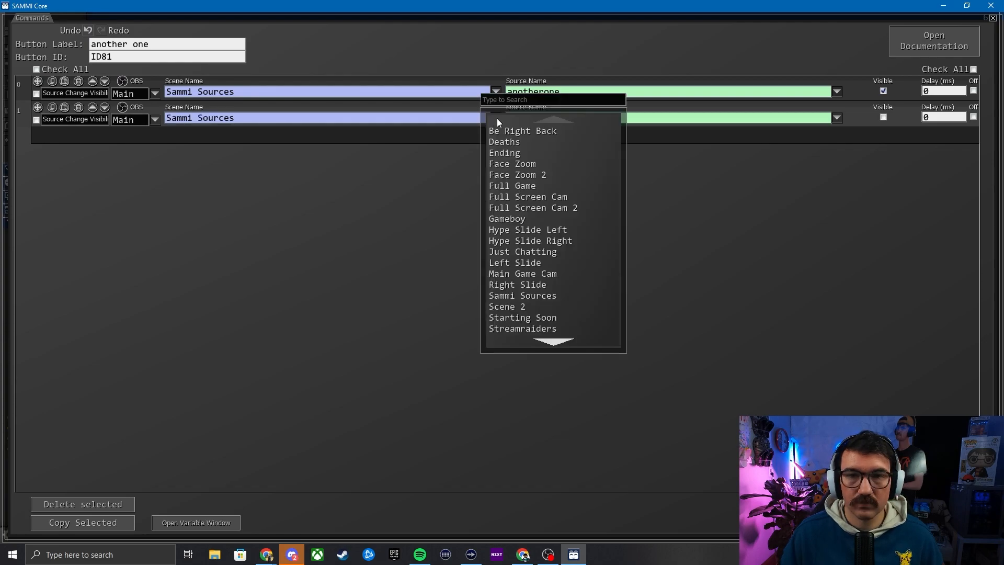
pyautogui.click(525, 296)
pyautogui.click(837, 118)
pyautogui.click(840, 146)
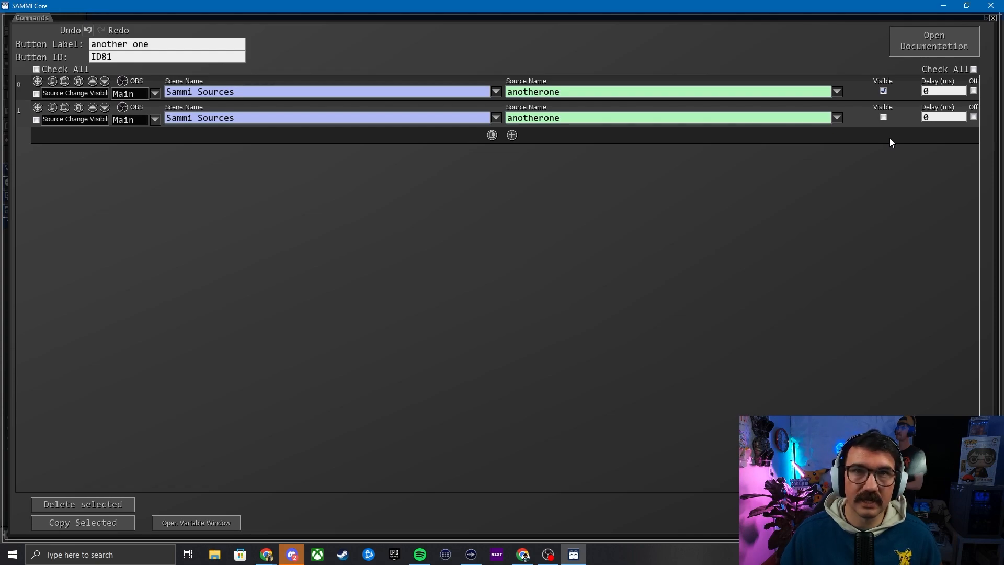
# Step: Set the second visibility command's delay to 3000 ms
pyautogui.click(931, 111)
pyautogui.press('BackSpace')
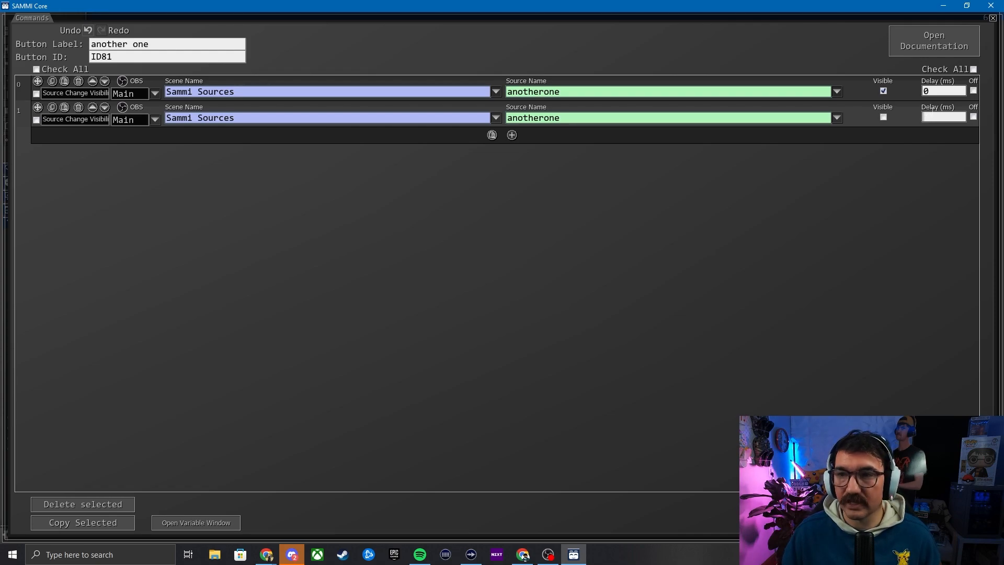
pyautogui.write('3000')
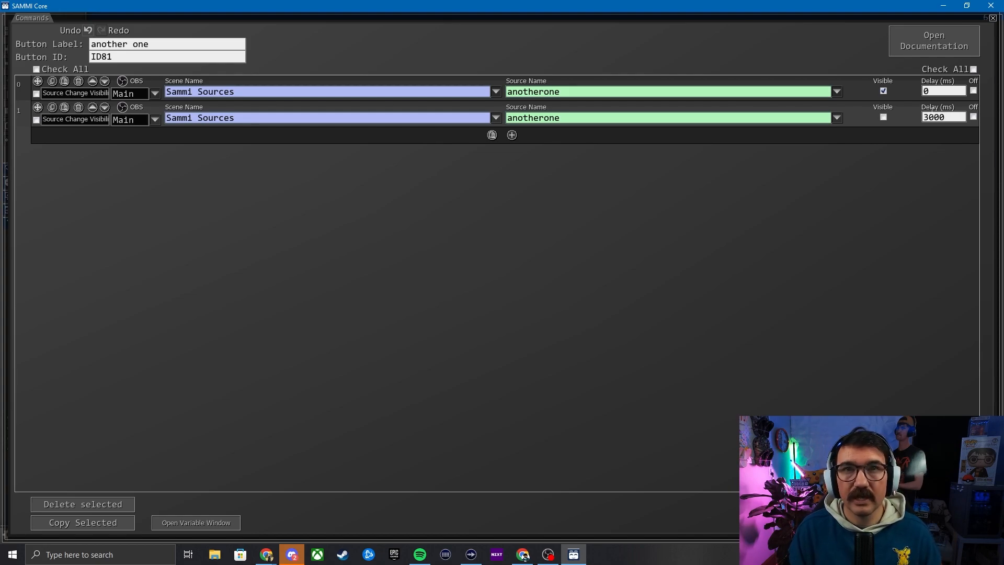
# Step: Save the commands of the another one button and return to the Deck 1 layout
pyautogui.hotkey('ctrl', 's')
pyautogui.hotkey('ctrl', 't')
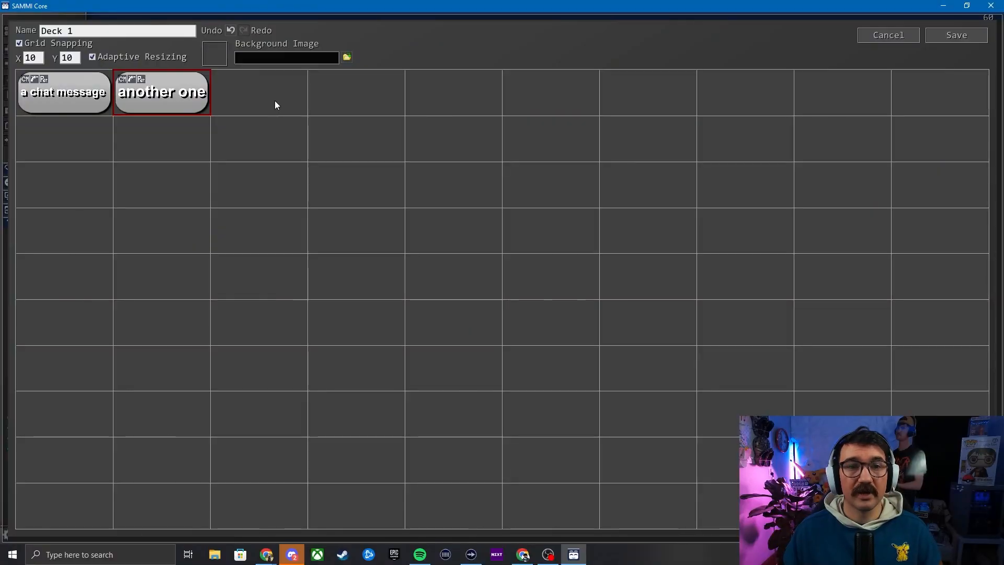
# Step: Create a button in the empty cell beside another one, label it channel point, and save its appearance
pyautogui.rightClick(276, 104)
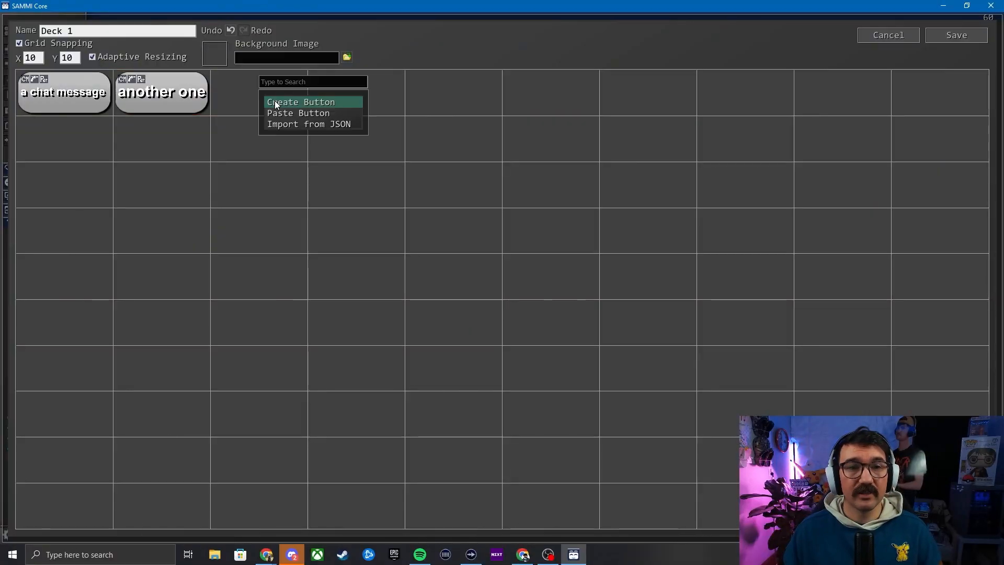
pyautogui.click(275, 101)
pyautogui.rightClick(278, 101)
pyautogui.click(290, 103)
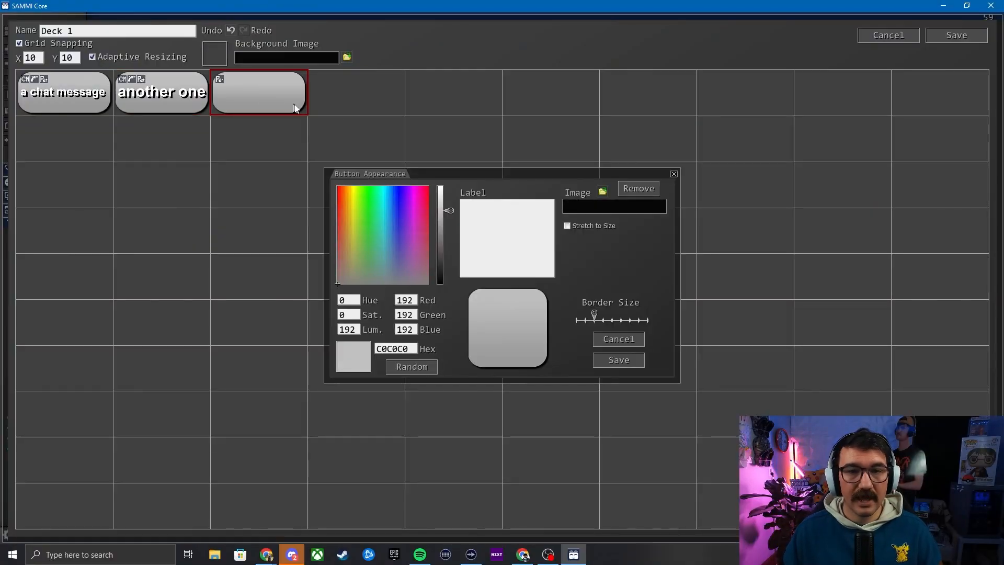
pyautogui.write('channe')
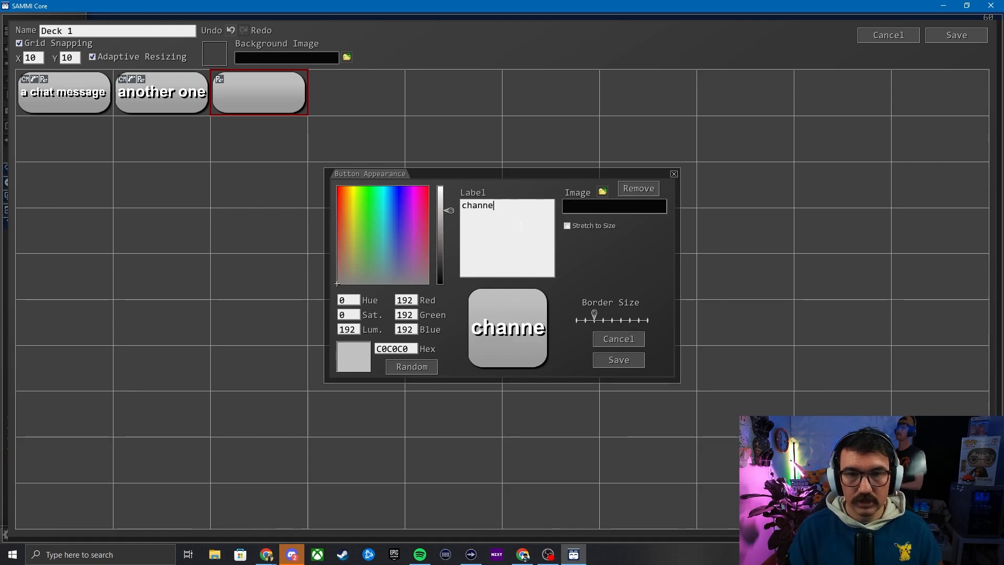
pyautogui.write('l point')
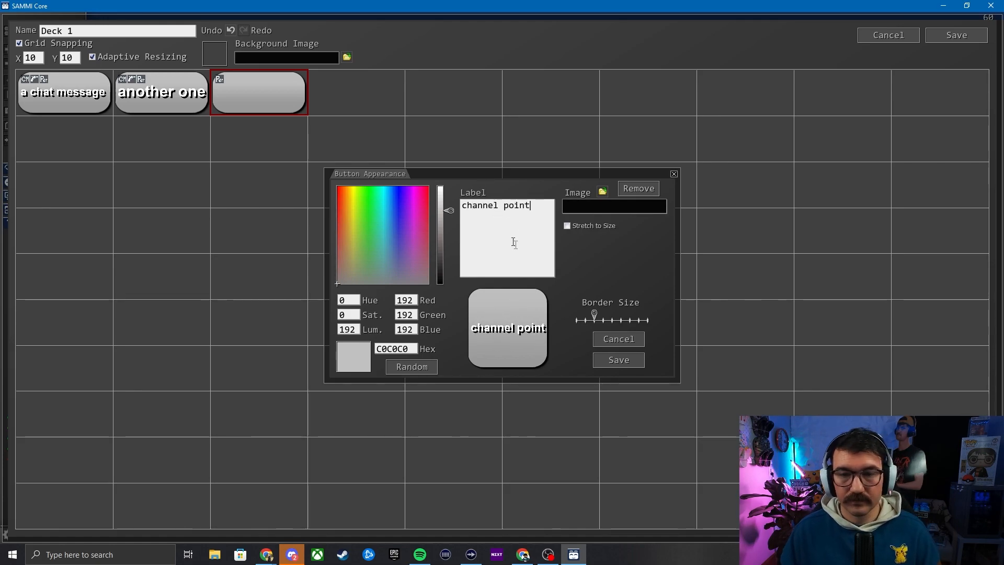
pyautogui.click(618, 360)
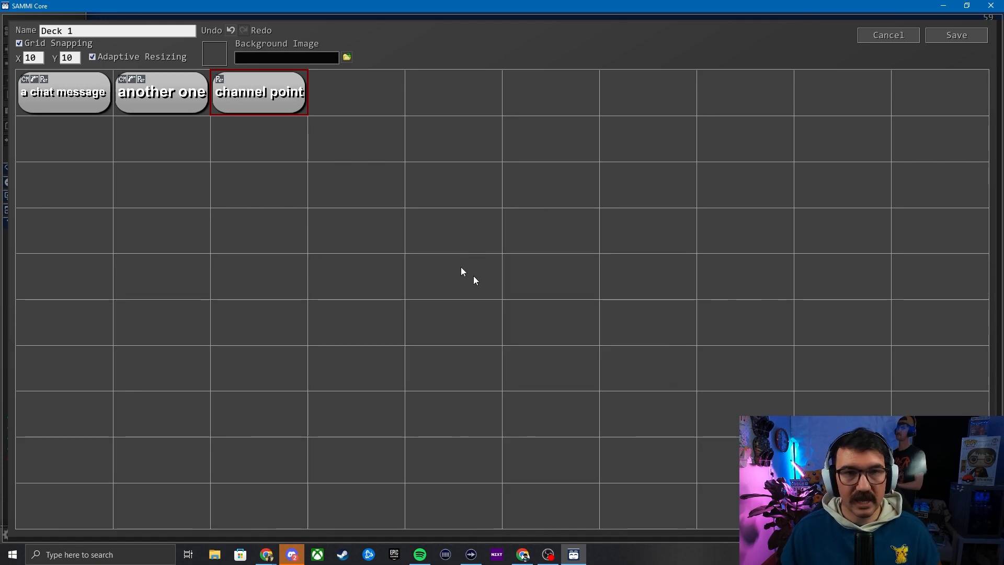
# Step: Add a Twitch Channel Points trigger to the channel point button
pyautogui.rightClick(258, 98)
pyautogui.click(285, 121)
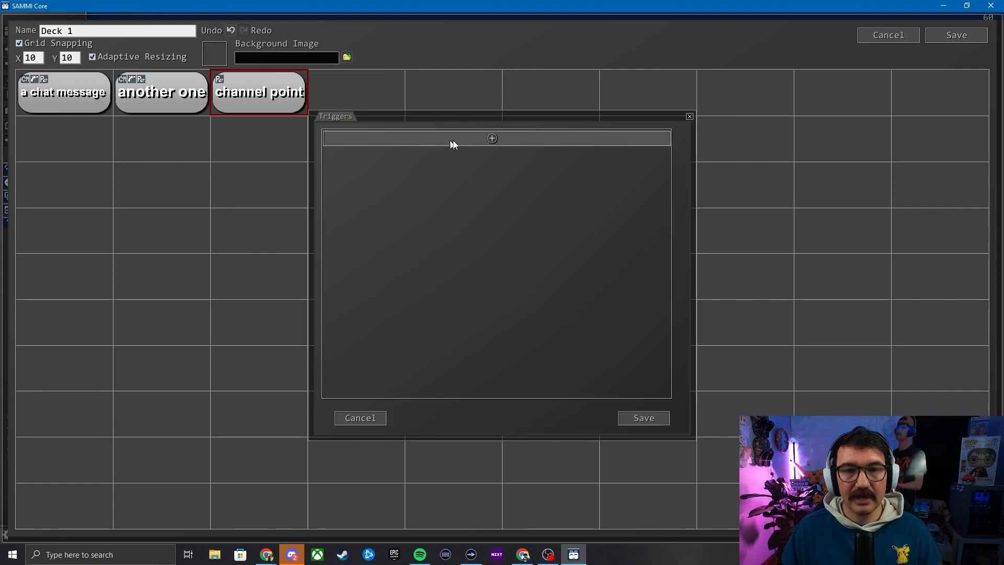
pyautogui.click(491, 138)
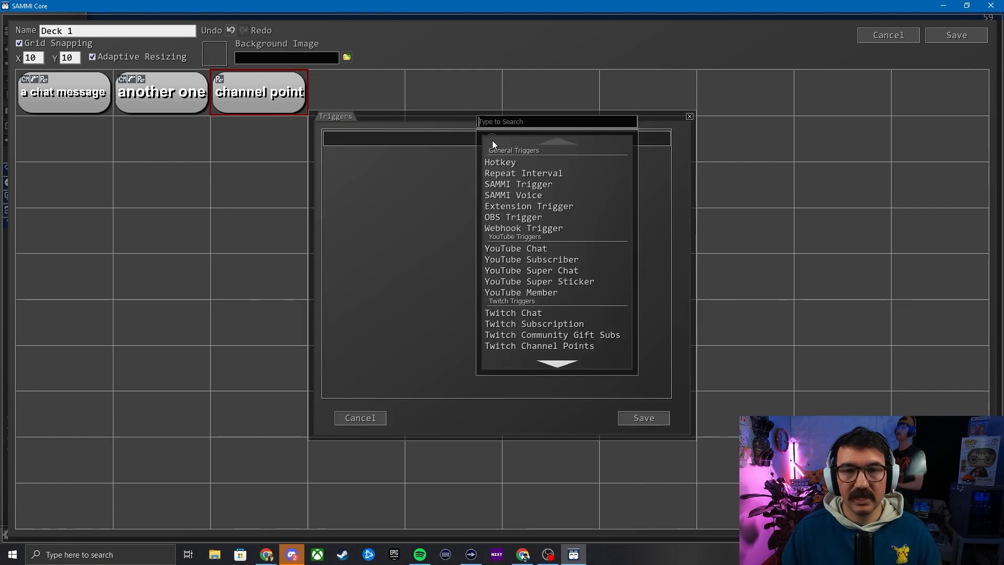
pyautogui.click(564, 347)
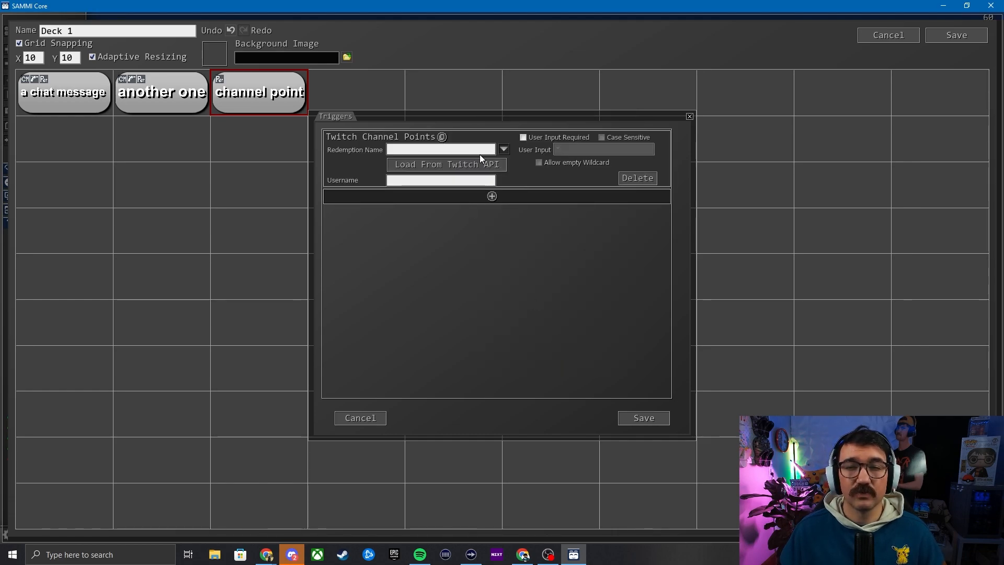
# Step: Browse the available redemption names for the Twitch Channel Points trigger
pyautogui.click(503, 150)
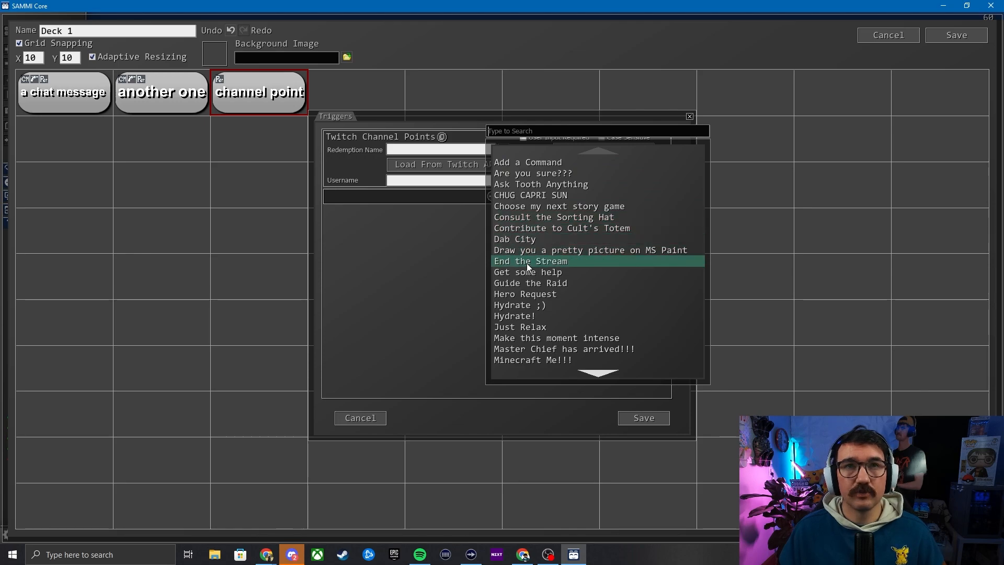
pyautogui.click(467, 254)
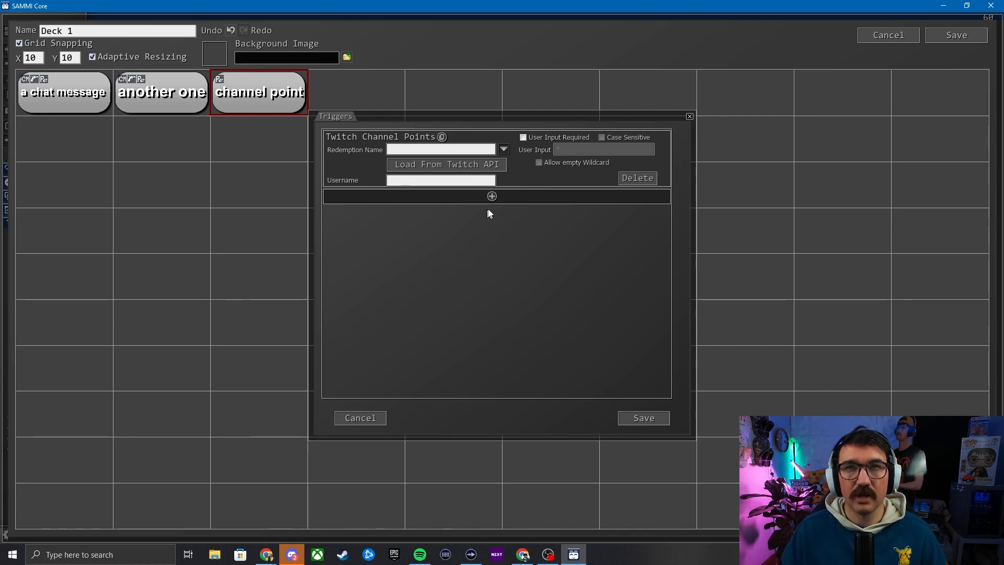
pyautogui.click(500, 173)
pyautogui.click(503, 149)
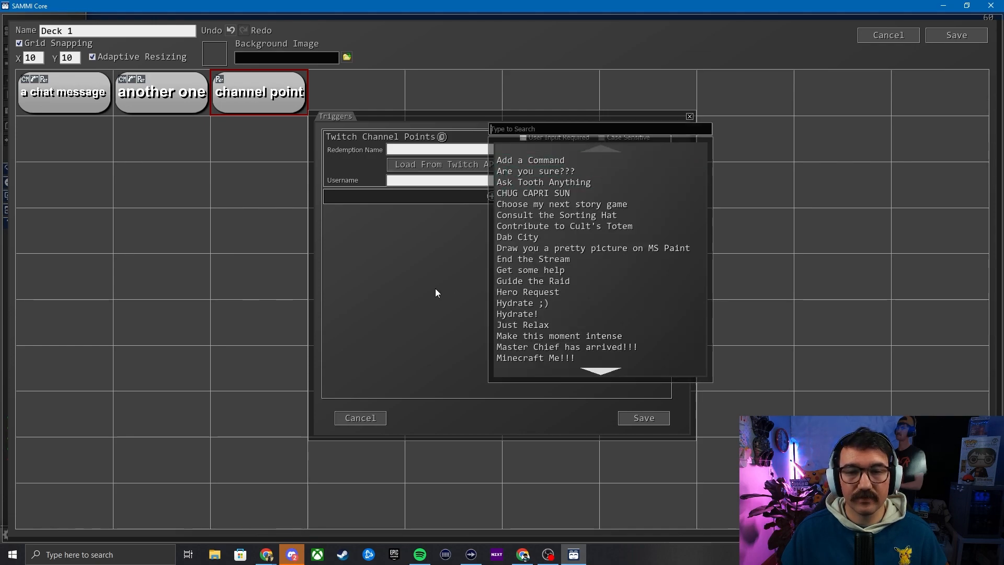